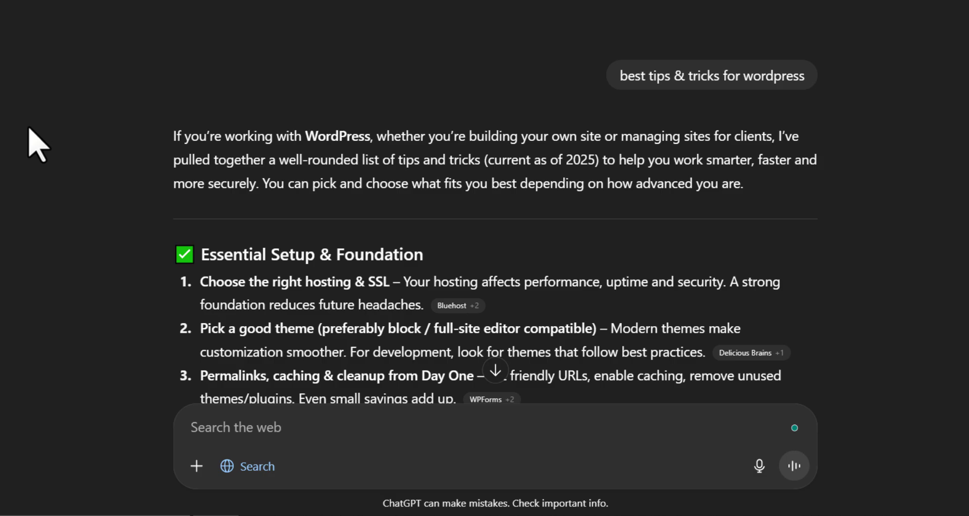
# Step: Examine the source websites cited in the ChatGPT answer about WordPress tips, previewing the citations under each section
pyautogui.scroll(2, 508, 106)
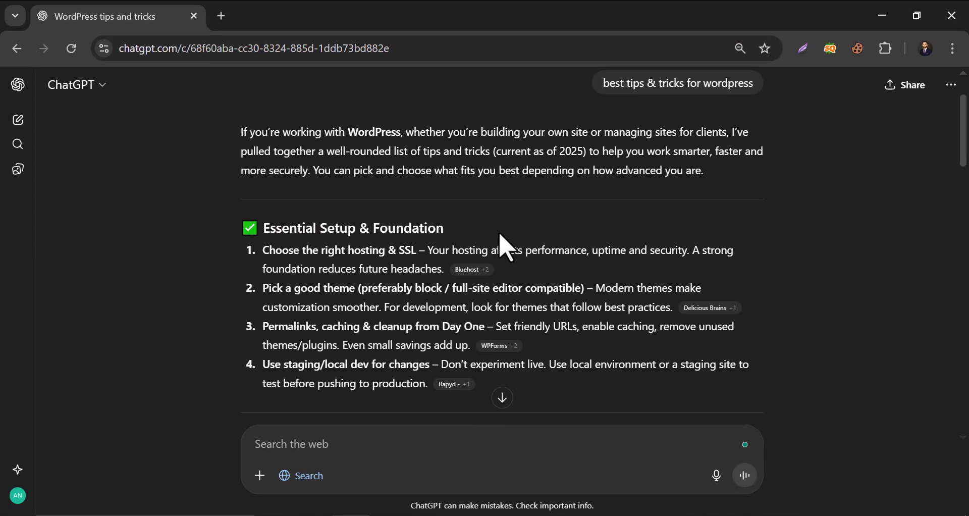
pyautogui.scroll(-3, 502, 244)
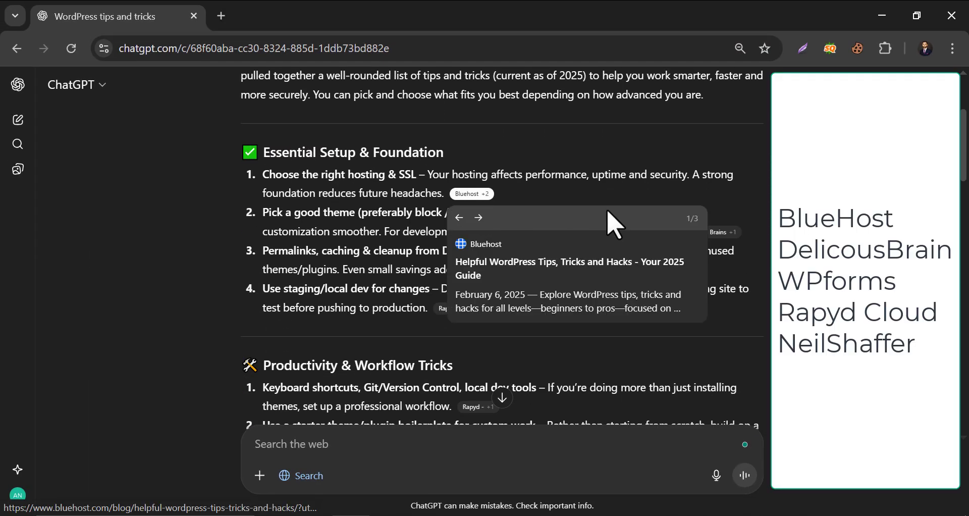
pyautogui.moveTo(713, 240)
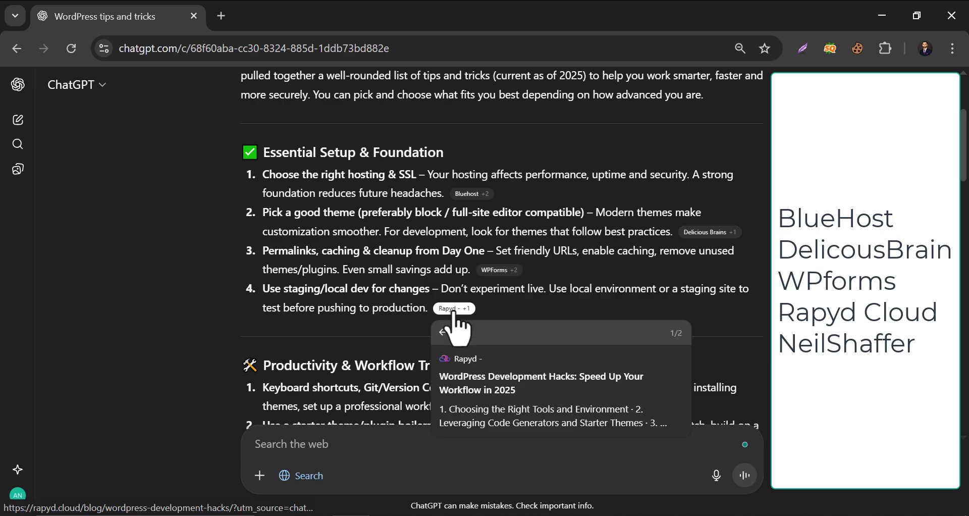
pyautogui.scroll(-3, 259, 271)
pyautogui.scroll(-1, 414, 298)
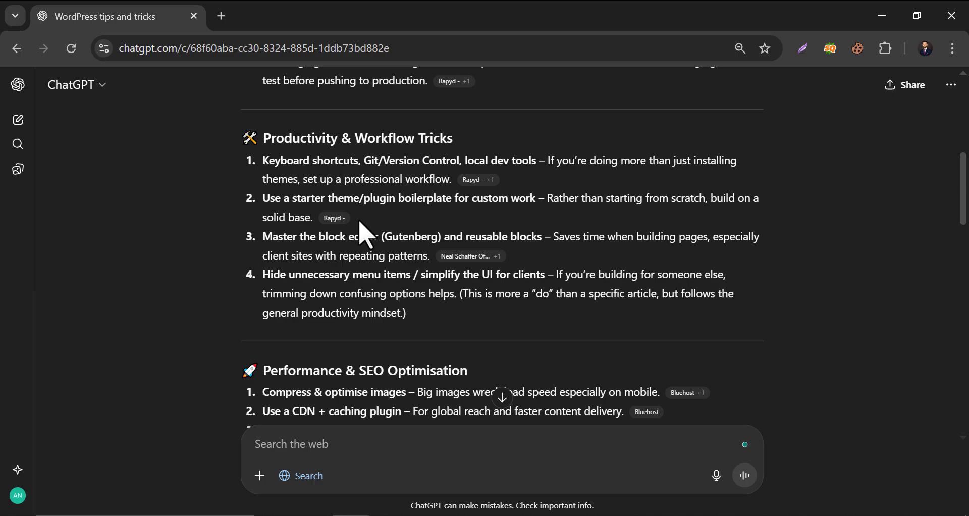
pyautogui.moveTo(487, 197)
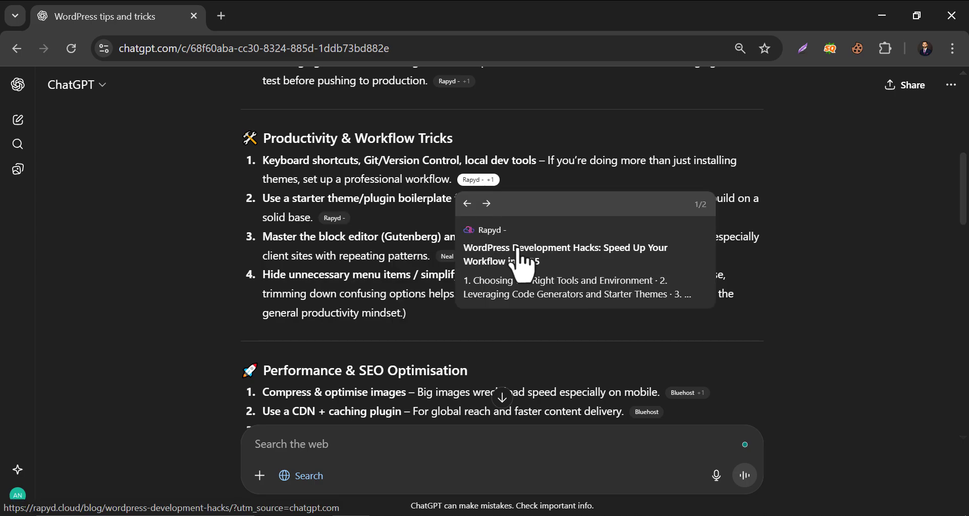
pyautogui.scroll(10, 512, 244)
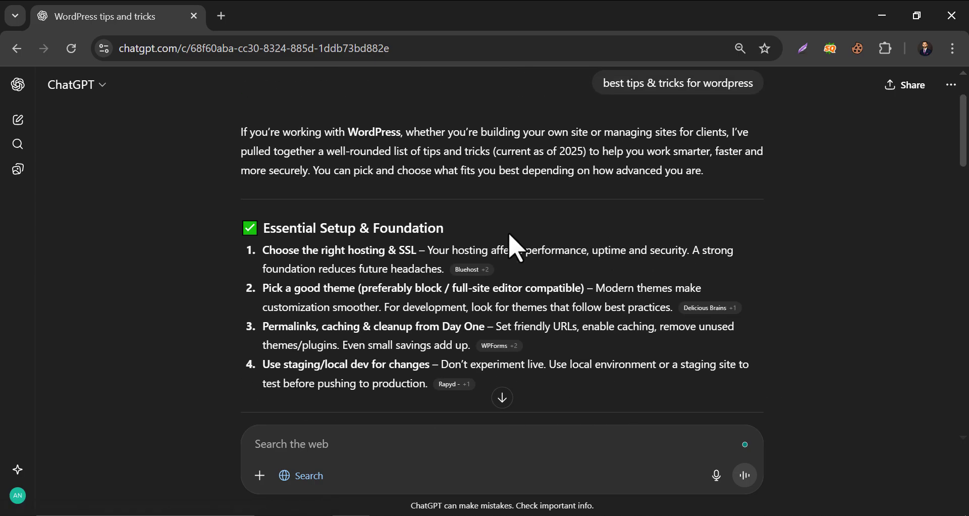
# Step: Search Google for the prompt "best tips & tricks for wordpress" and compare the ranking sites with ChatGPT's cited sources
pyautogui.tripleClick(638, 156)
pyautogui.rightClick(637, 156)
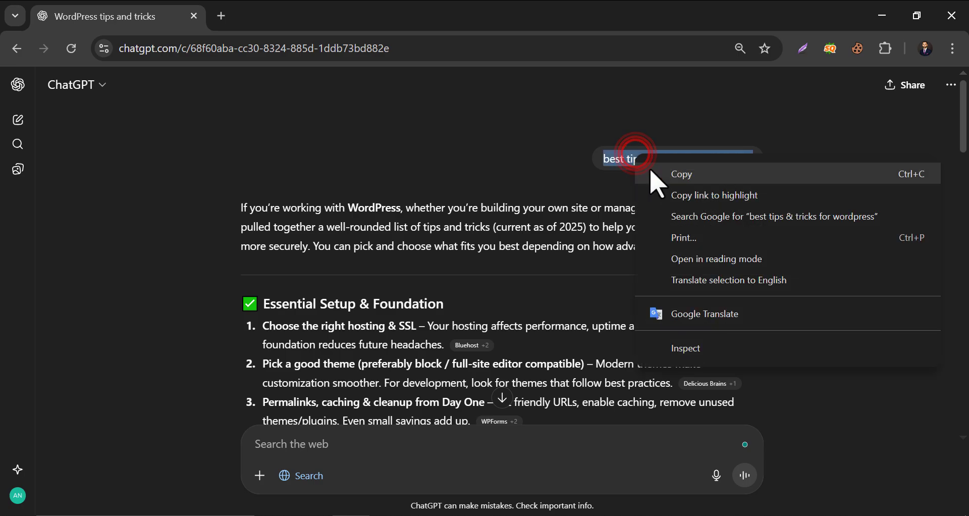
pyautogui.click(694, 230)
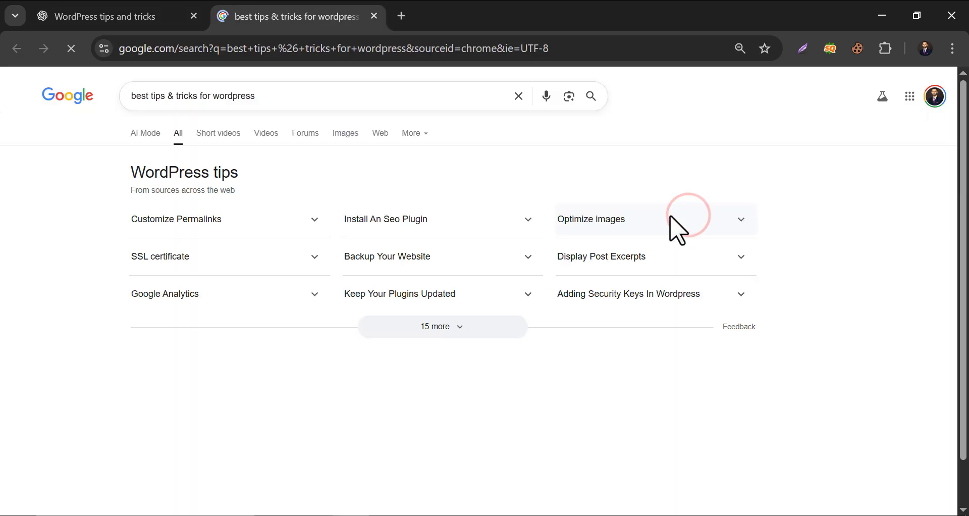
pyautogui.scroll(-5, 530, 242)
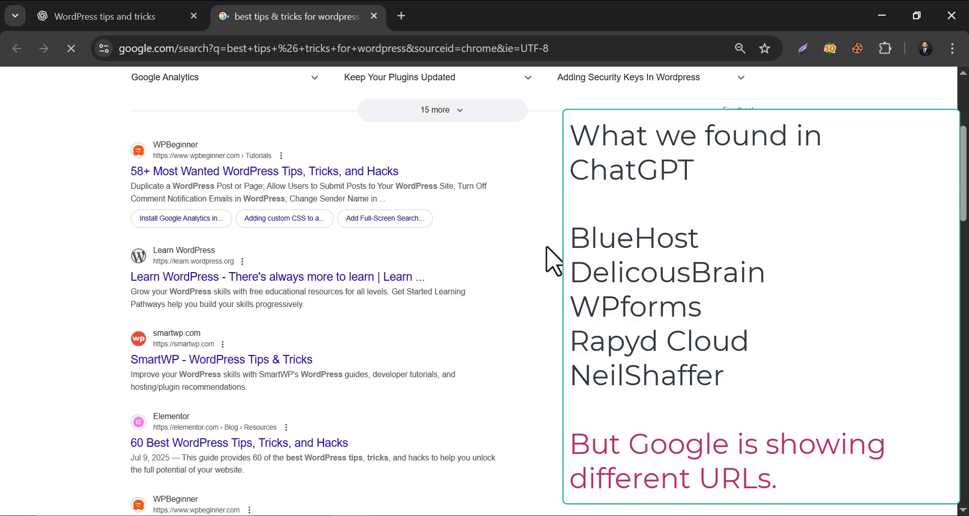
pyautogui.scroll(-4, 313, 311)
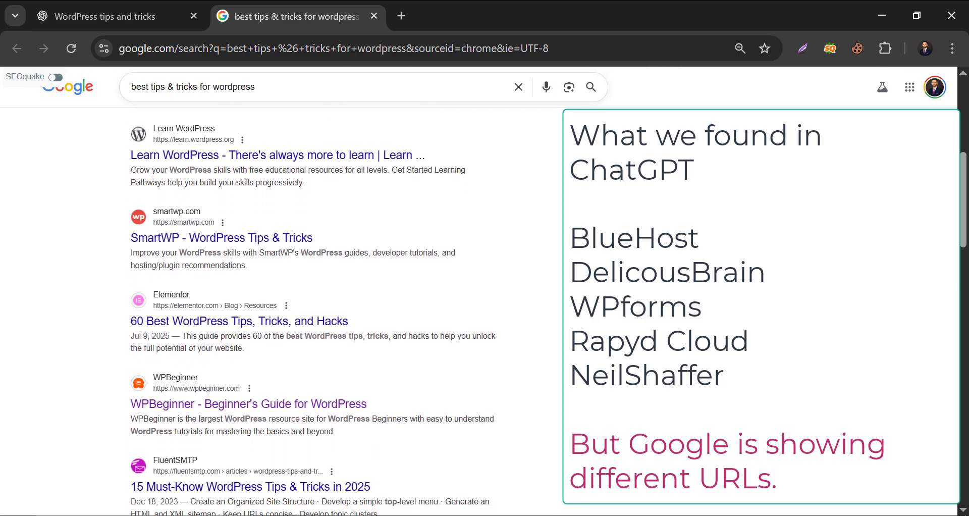
pyautogui.scroll(-4, 313, 310)
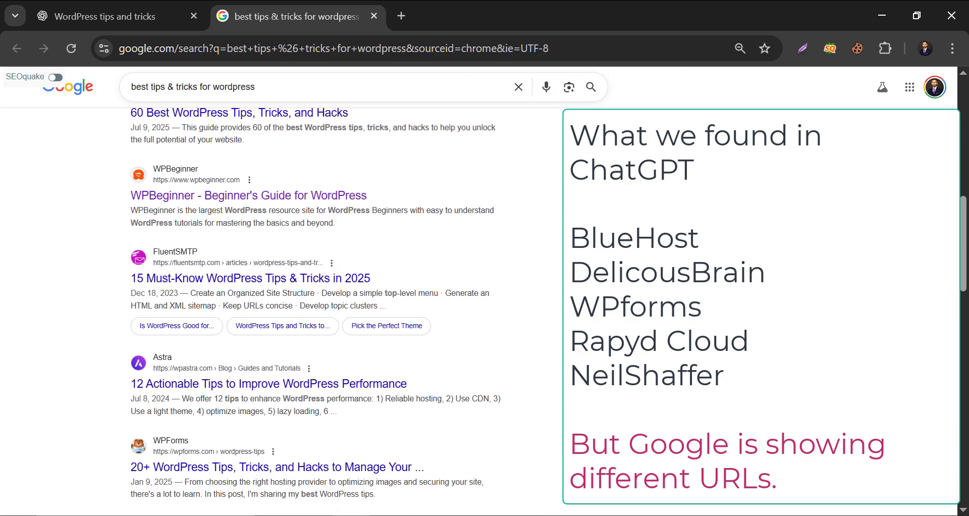
pyautogui.scroll(-4, 698, 303)
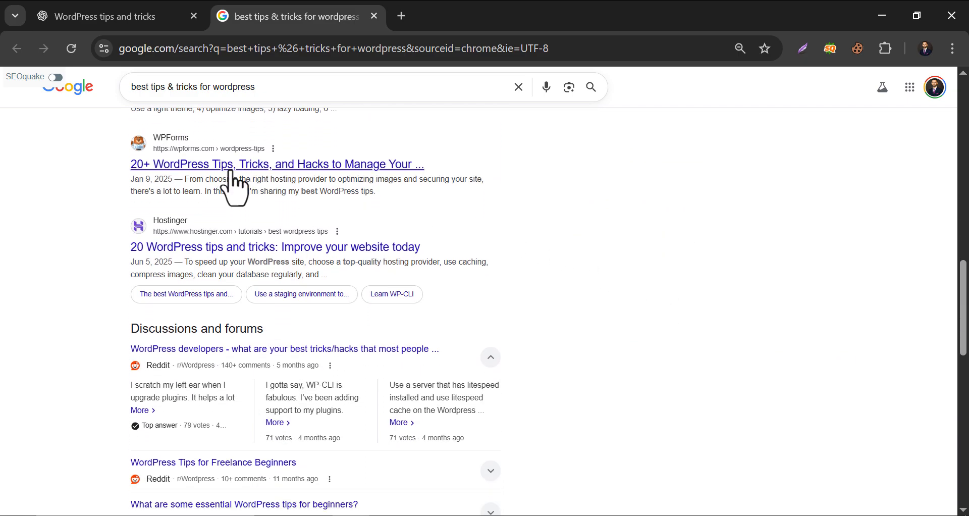
# Step: Return to the ChatGPT answer and open the cited Rapyd, Neal Schaffer and WPForms articles in new tabs
pyautogui.click(148, 7)
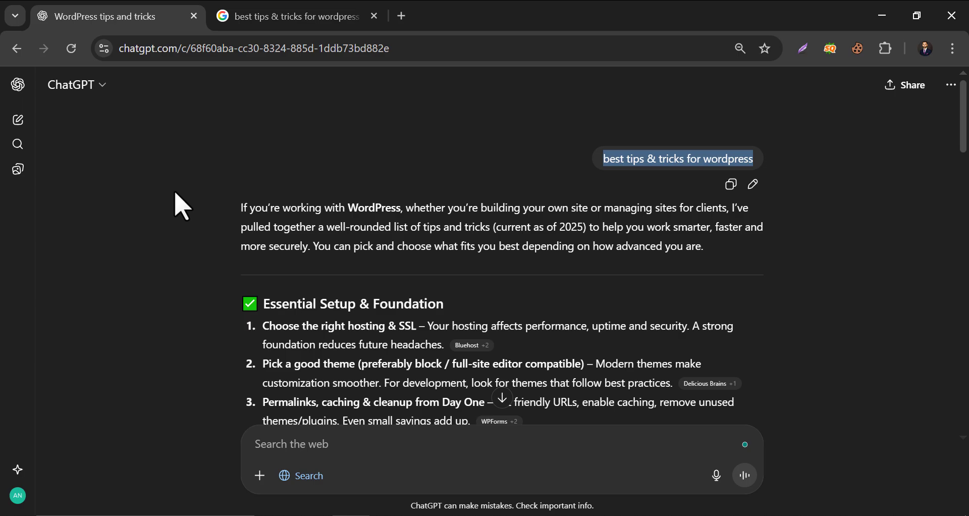
pyautogui.scroll(-1, 181, 206)
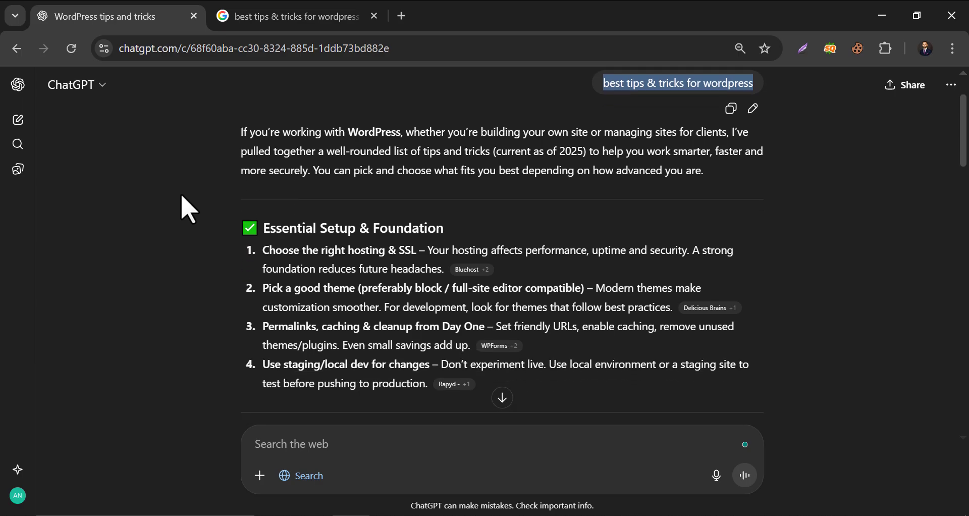
pyautogui.scroll(-1, 318, 260)
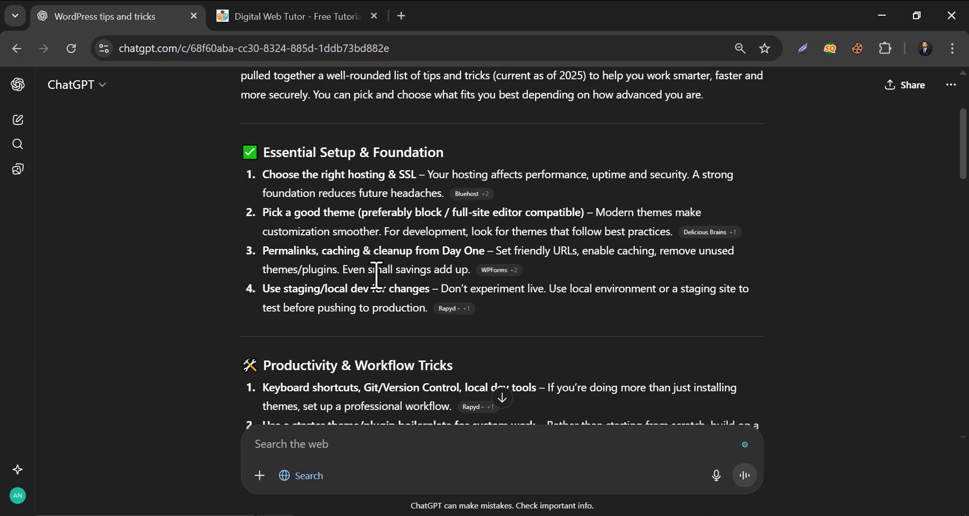
pyautogui.click(444, 313)
pyautogui.scroll(-3, 210, 253)
pyautogui.rightClick(467, 257)
pyautogui.click(480, 275)
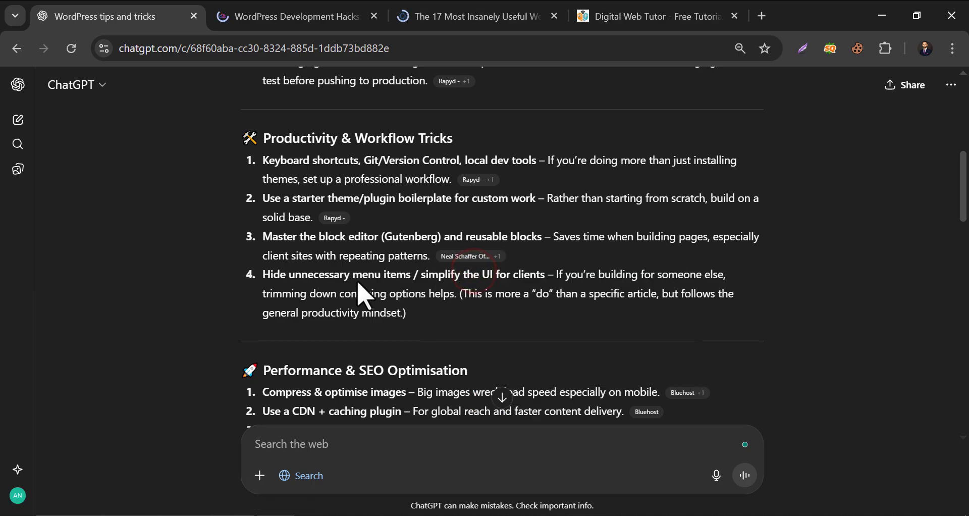
pyautogui.scroll(-2, 359, 285)
pyautogui.click(361, 296)
# Step: Load nealschaffer.com/llms.txt in place of the Neal Schaffer article and highlight the file name in the address
pyautogui.click(605, 19)
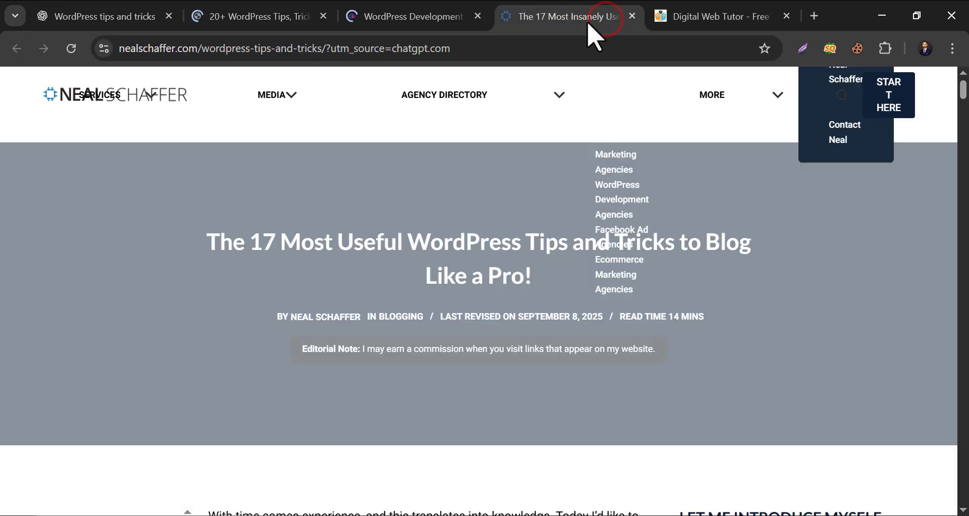
pyautogui.click(478, 48)
pyautogui.moveTo(558, 47); pyautogui.dragTo(245, 60)
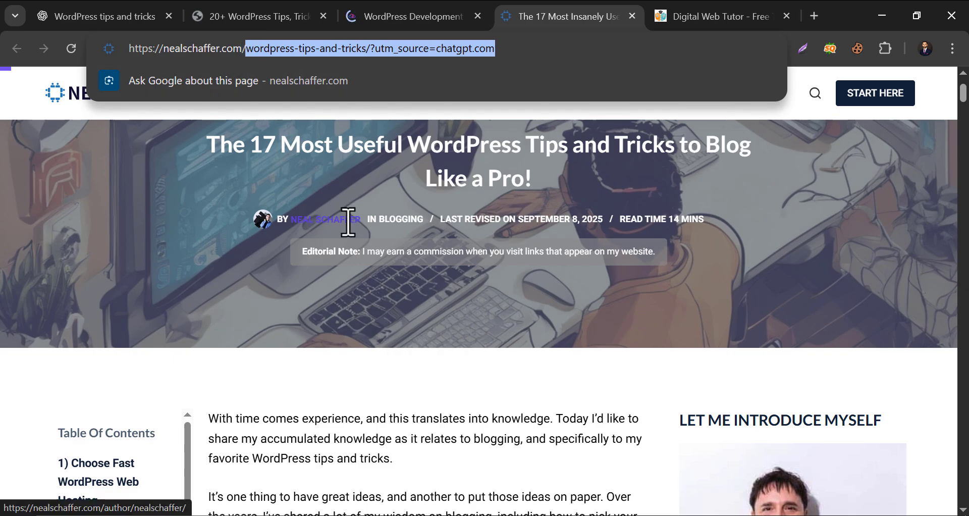
pyautogui.write('llms.txt')
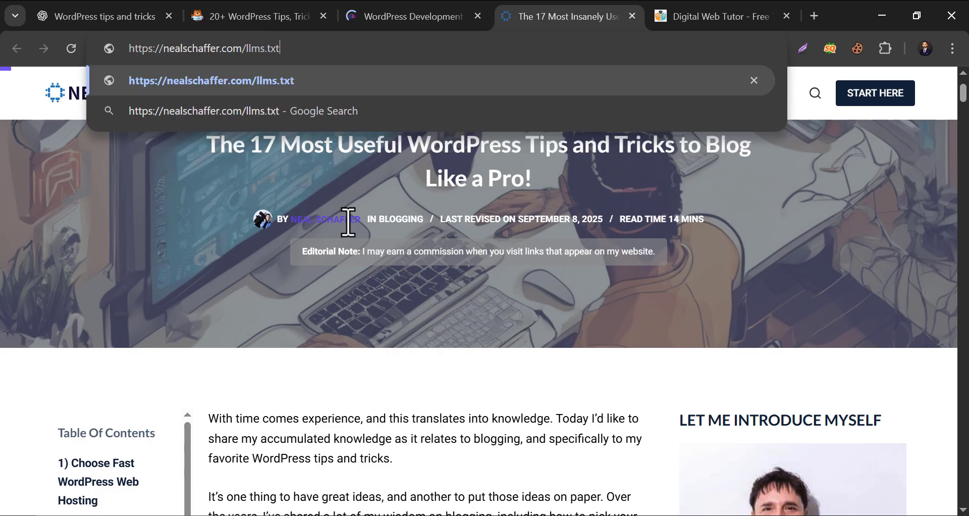
pyautogui.press('Return')
pyautogui.click(450, 48)
pyautogui.moveTo(394, 55); pyautogui.dragTo(253, 54)
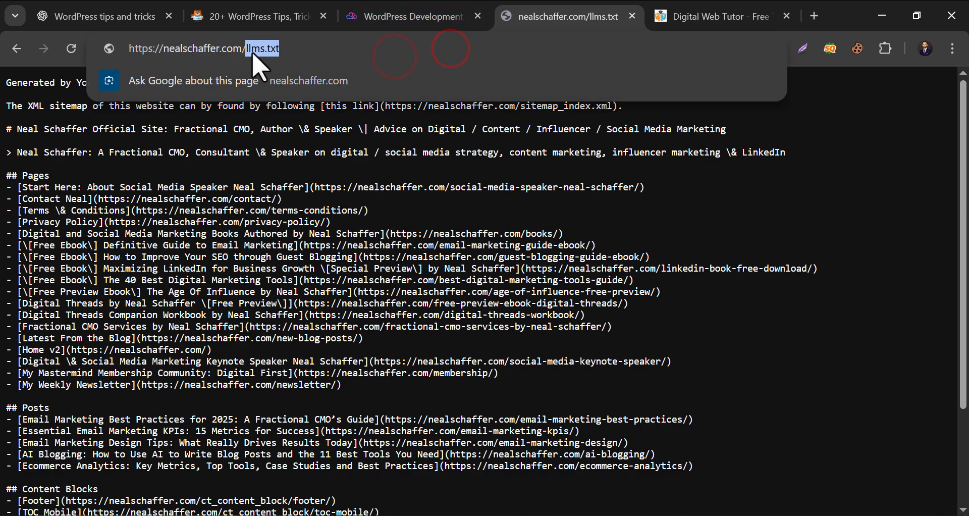
# Step: Load rapyd.cloud/llms.txt in place of the Rapyd article
pyautogui.click(403, 16)
pyautogui.moveTo(510, 47); pyautogui.dragTo(225, 47)
pyautogui.write('llms.txt')
pyautogui.press('Return')
# Step: Load wpforms.com/llms.txt in place of the WPForms article and read through the file
pyautogui.click(252, 16)
pyautogui.click(437, 48)
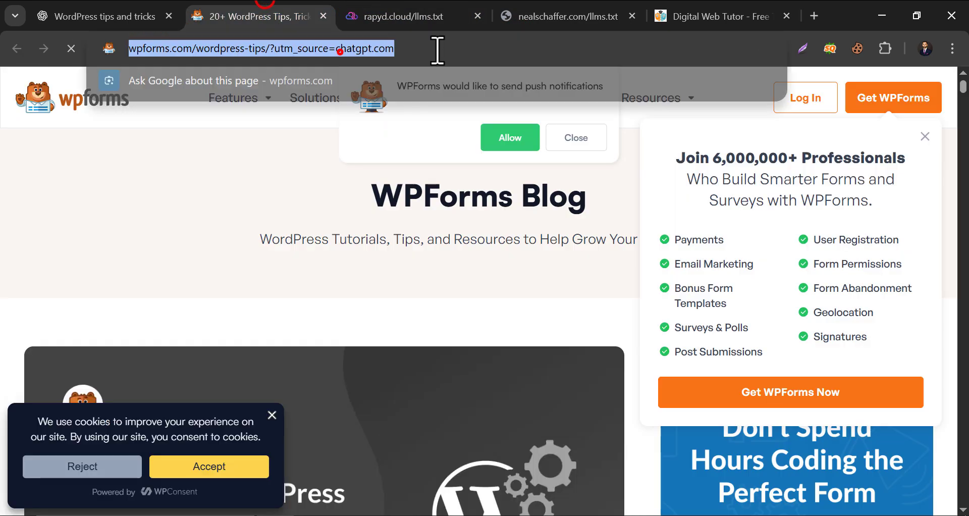
pyautogui.write('wpforms.com/llms.txt')
pyautogui.press('Return')
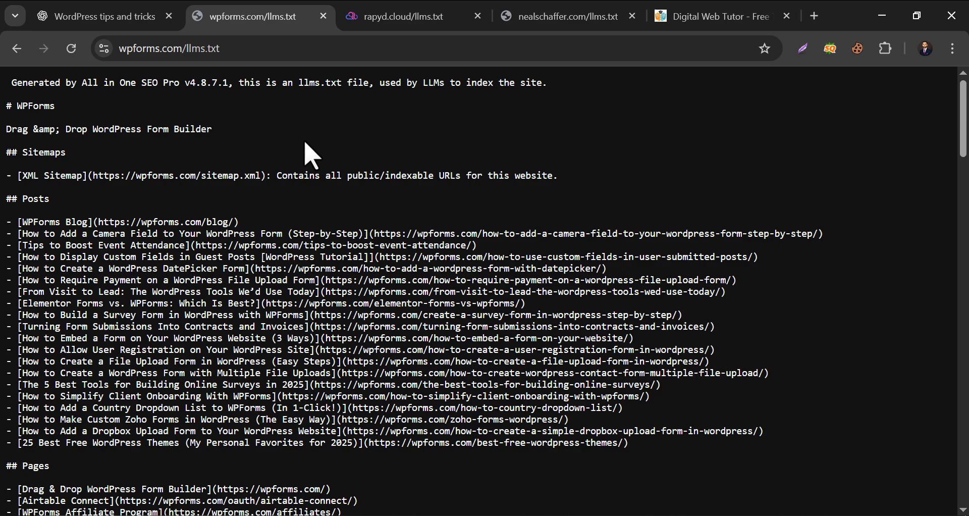
pyautogui.scroll(-15, 304, 144)
pyautogui.scroll(12, 333, 144)
pyautogui.scroll(5, 342, 141)
pyautogui.click(410, 17)
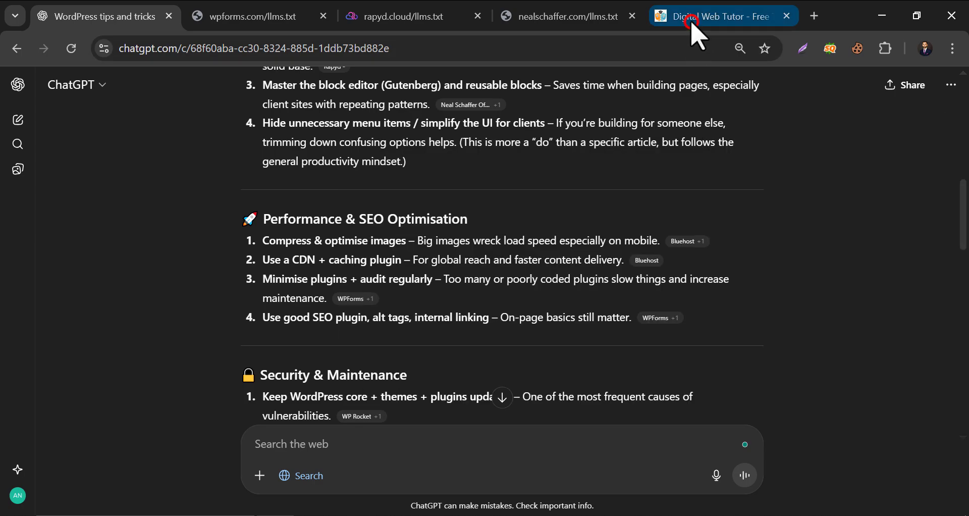
# Step: Switch to the Digital Web Tutor site and check for its llms.txt file at digitalwebtutor.com/llms.txt
pyautogui.click(691, 26)
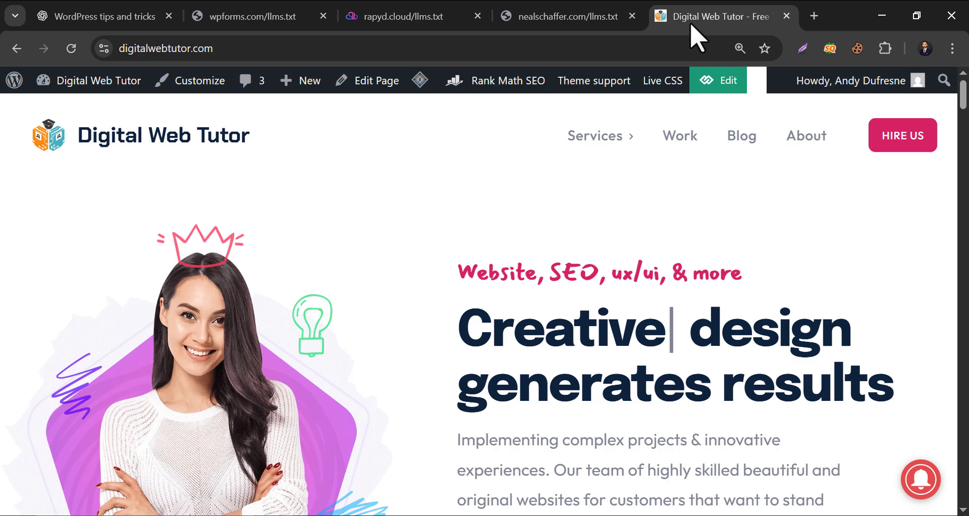
pyautogui.click(648, 49)
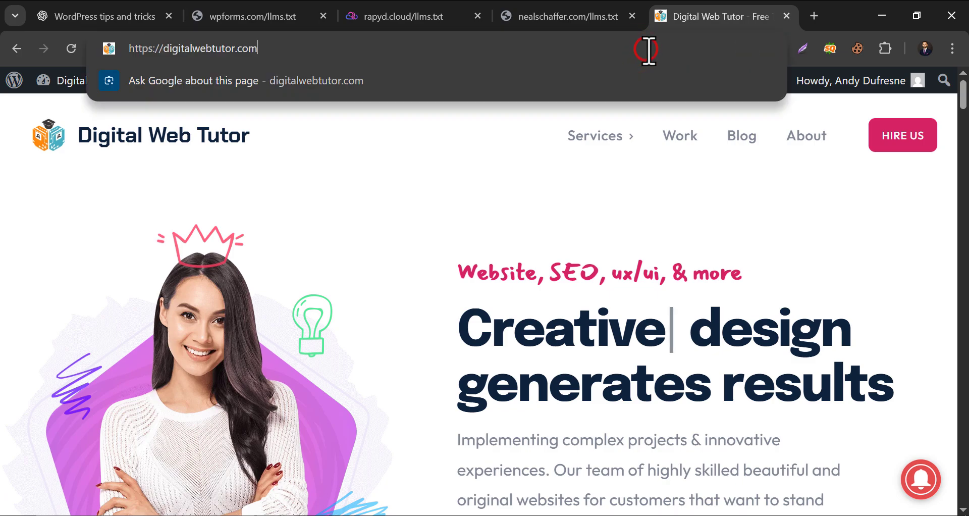
pyautogui.write('/llms.txt')
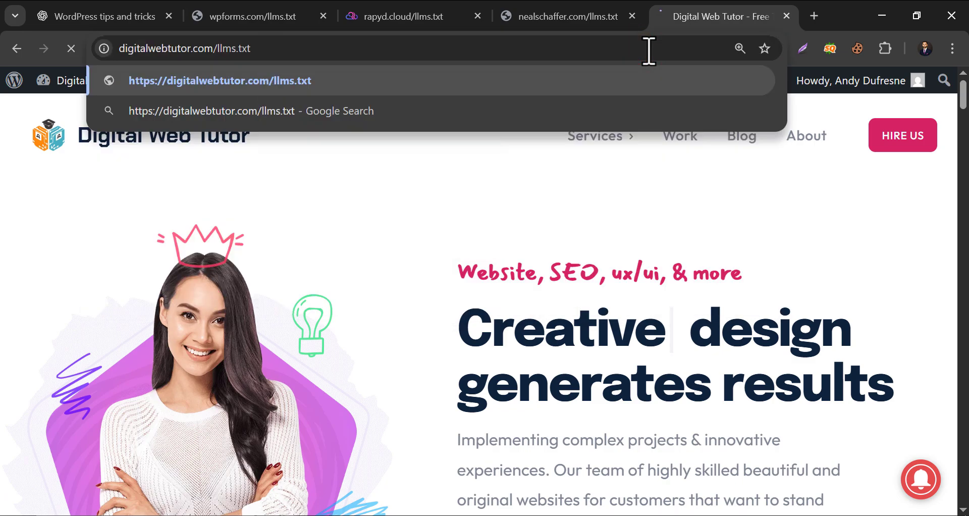
pyautogui.press('Return')
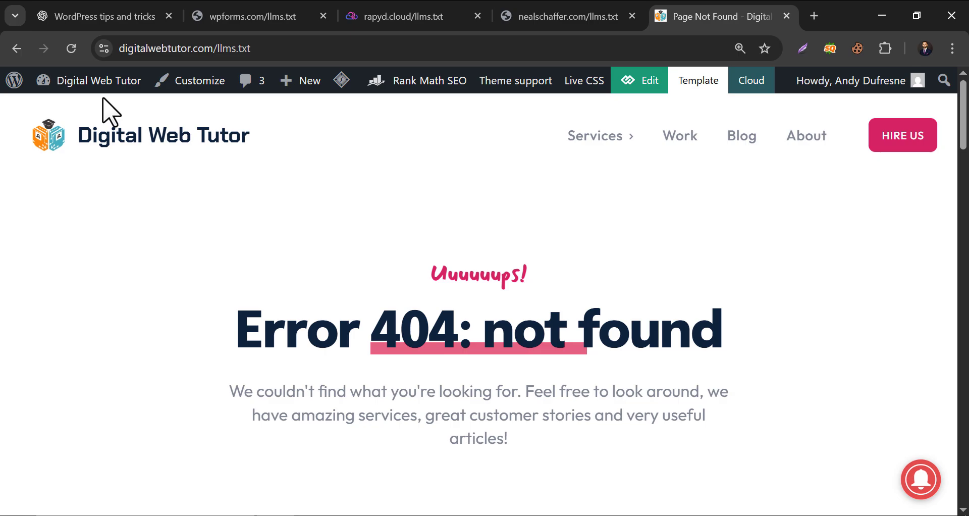
# Step: Go to the Digital Web Tutor site's WordPress admin and open the Rank Math SEO dashboard
pyautogui.moveTo(100, 86)
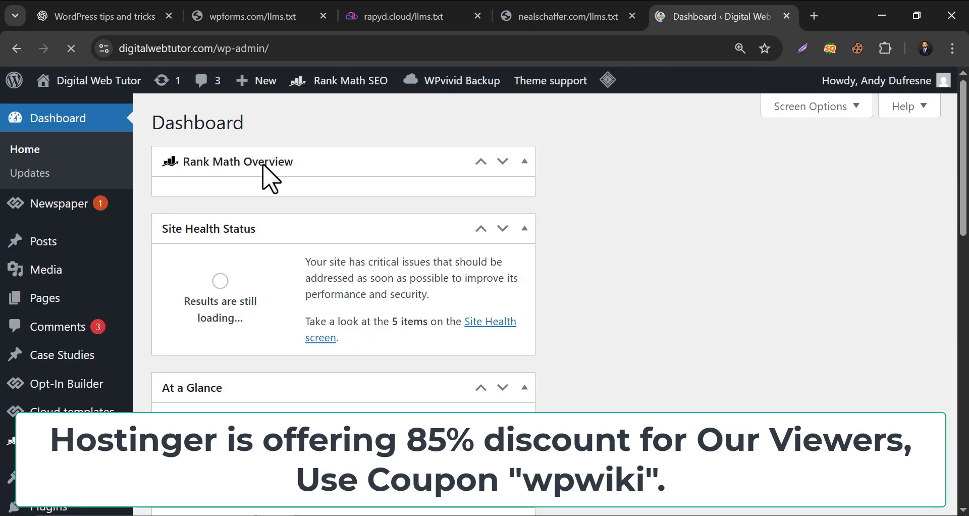
pyautogui.scroll(-2, 264, 198)
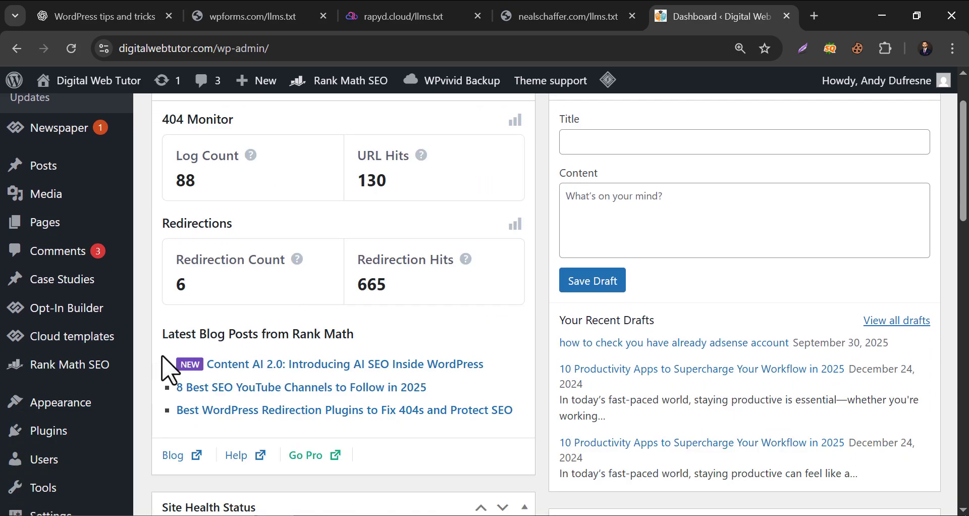
pyautogui.moveTo(91, 369)
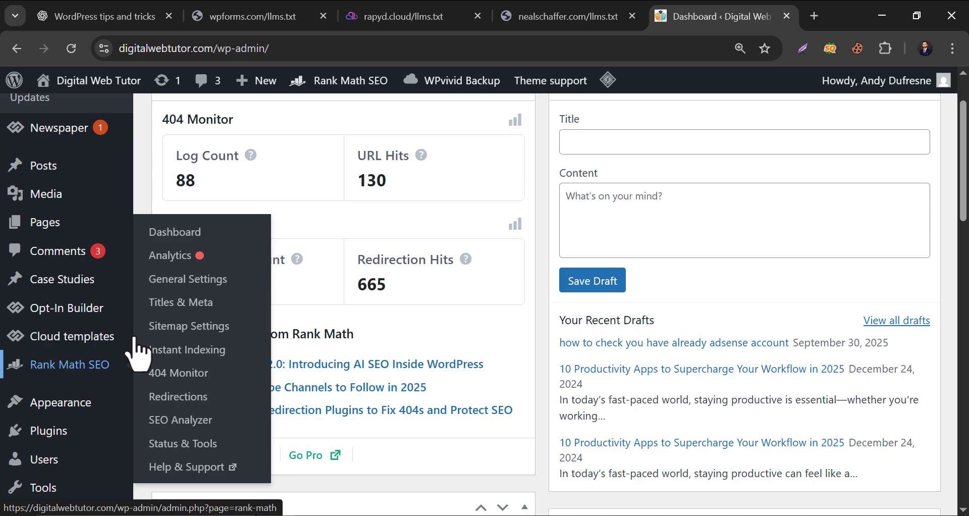
pyautogui.click(172, 234)
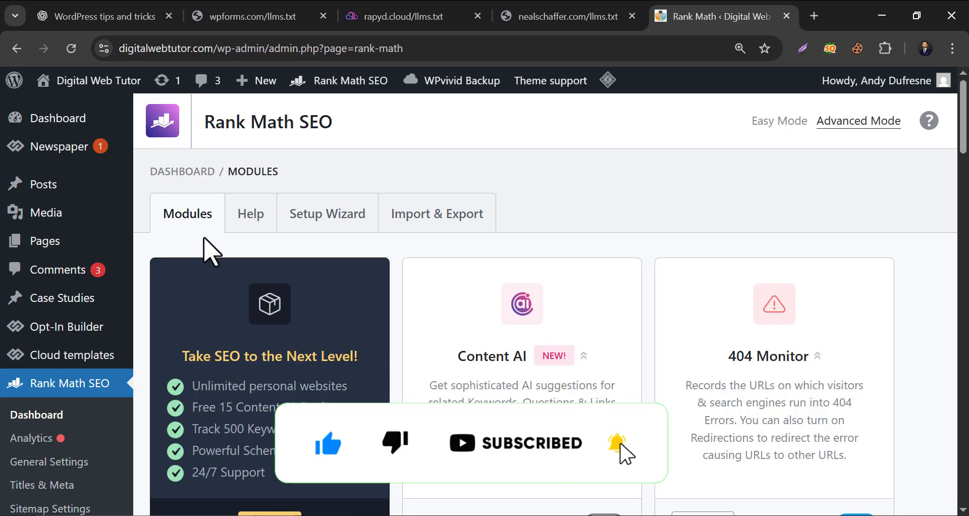
# Step: Enable Rank Math's LLMS Txt module and open its settings
pyautogui.scroll(-13, 227, 253)
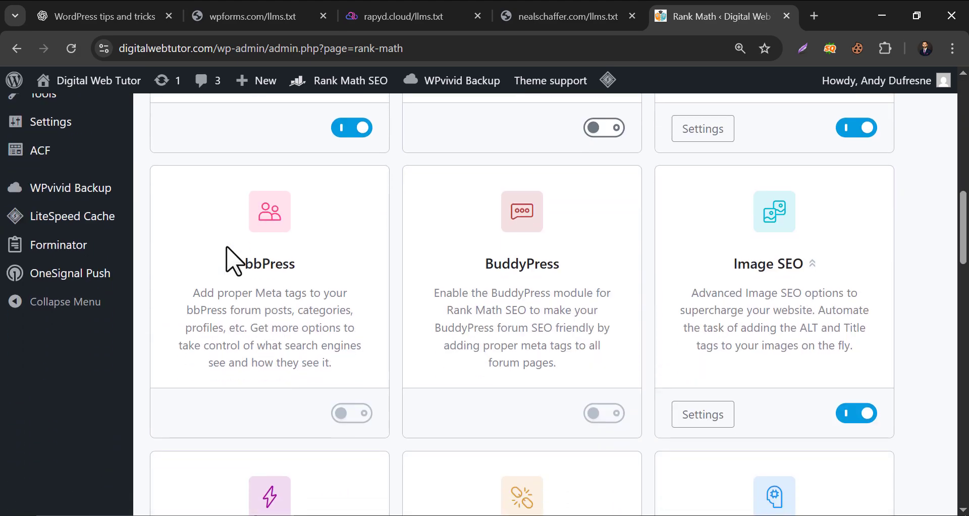
pyautogui.scroll(-5, 227, 255)
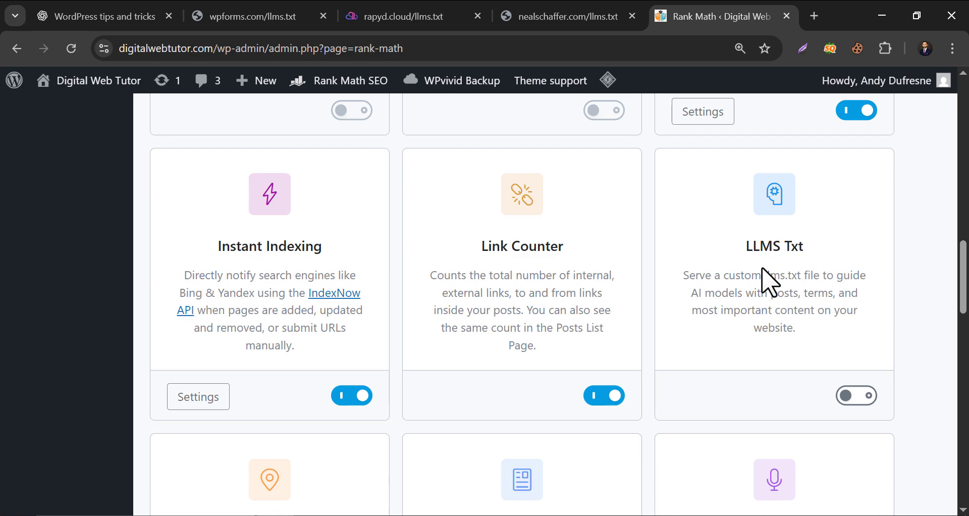
pyautogui.click(856, 395)
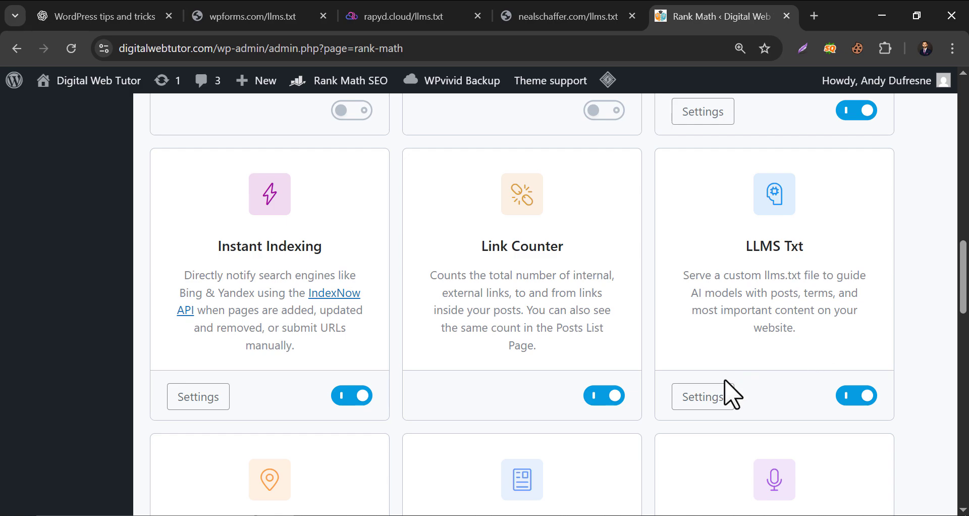
pyautogui.click(700, 403)
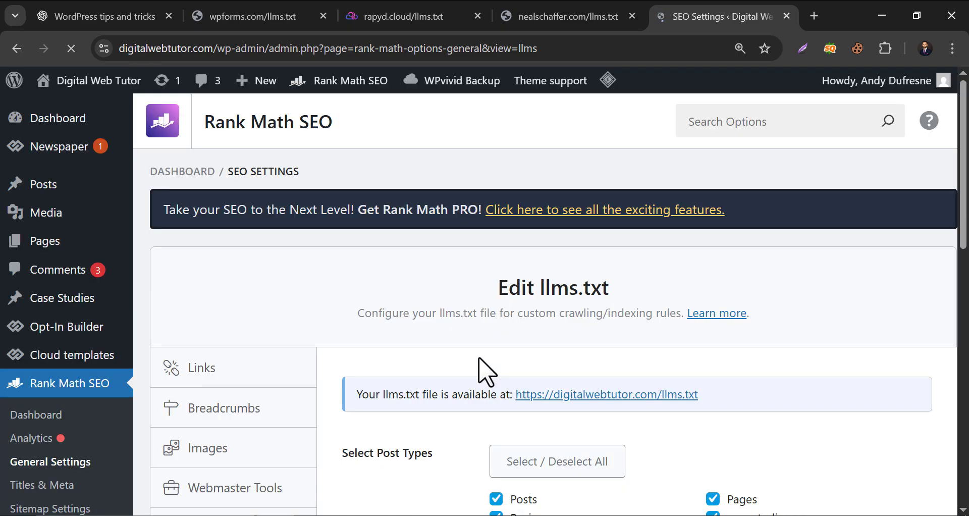
# Step: Open the site's generated llms.txt file from the Rank Math settings and read through its Posts and Cloud Templates sections
pyautogui.scroll(-3, 480, 357)
pyautogui.click(532, 246)
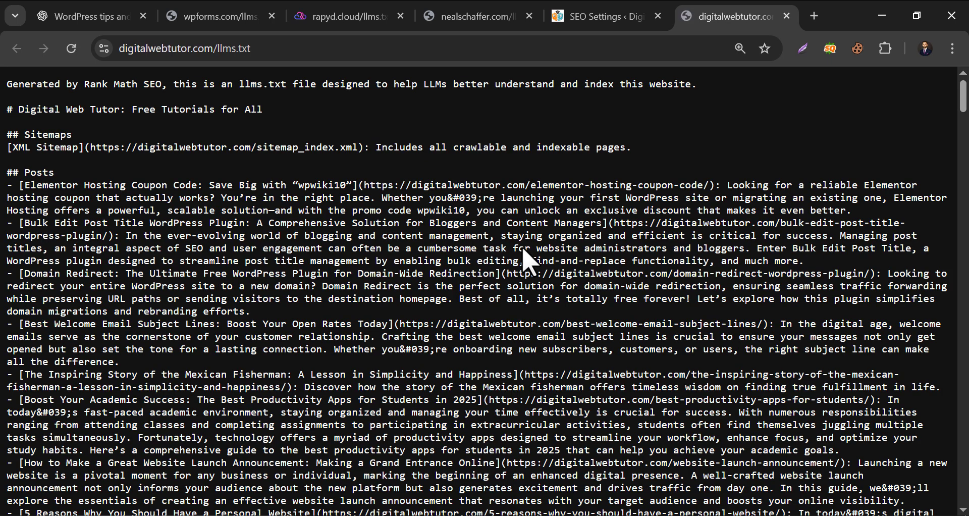
pyautogui.scroll(-15, 70, 177)
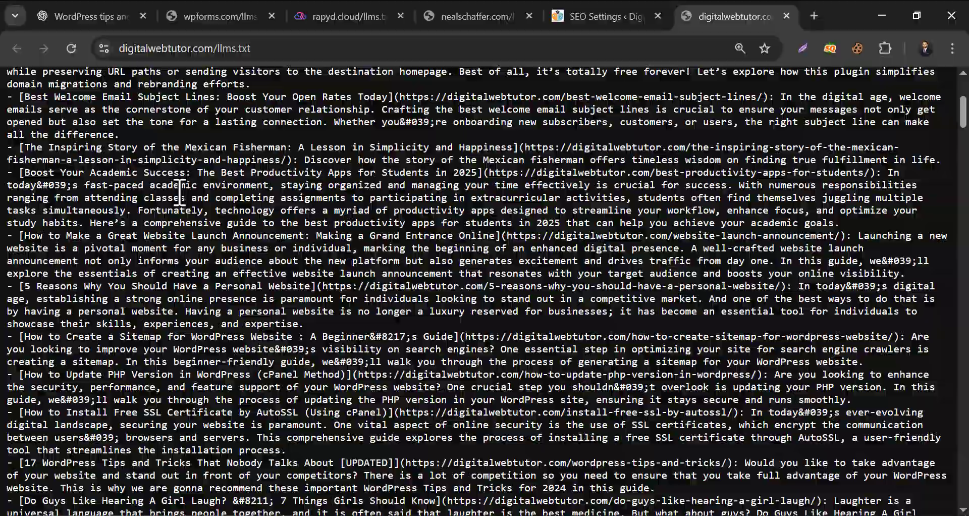
pyautogui.scroll(-15, 117, 199)
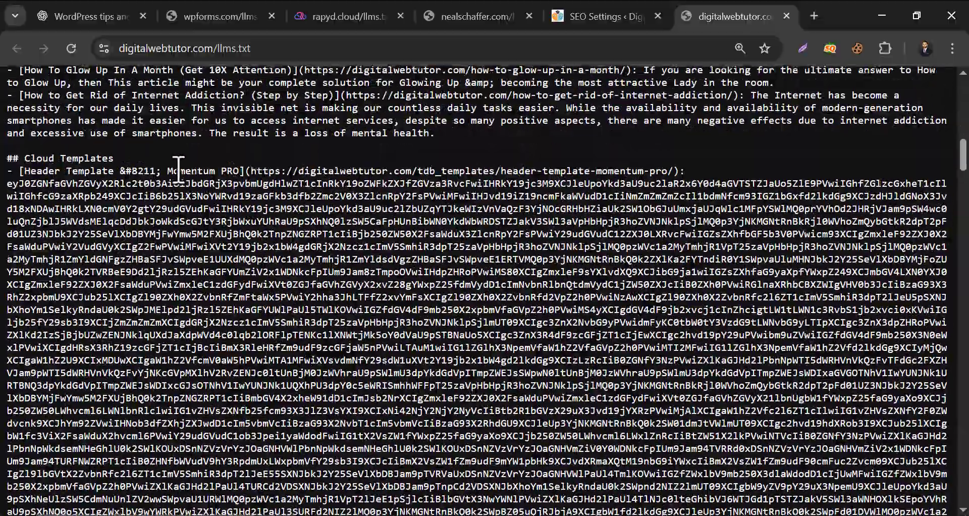
pyautogui.hotkey('ctrl', 'Home')
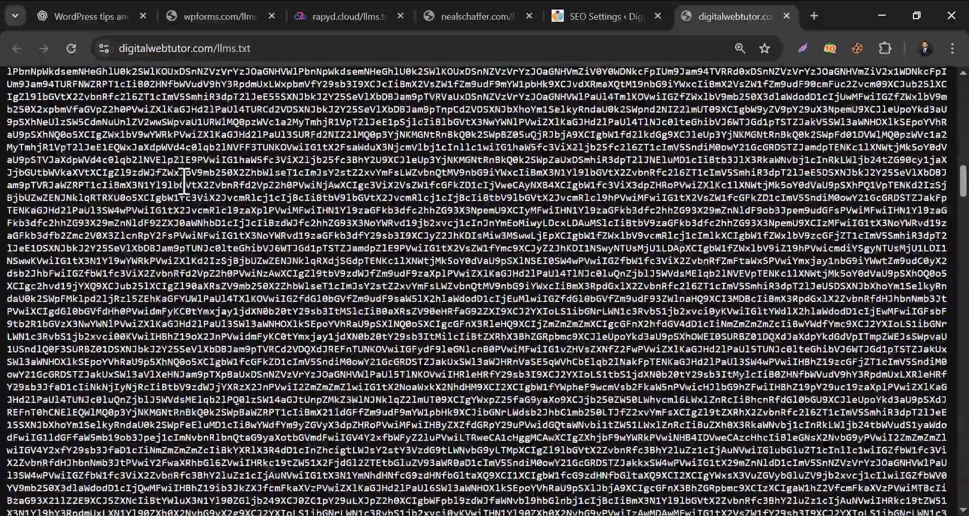
# Step: Back in the llms.txt settings, exclude Pages, case studies, Reviews and Cloud Templates from the post types and save the changes
pyautogui.click(562, 15)
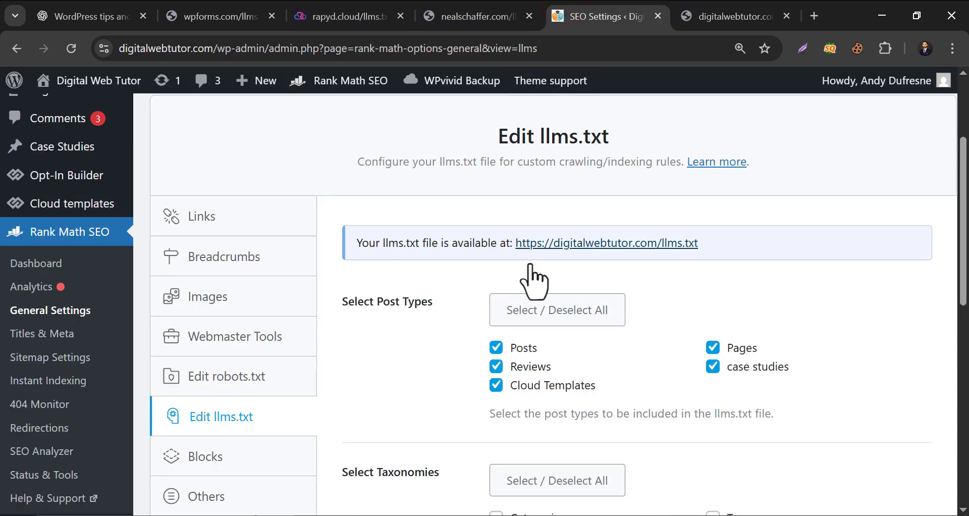
pyautogui.scroll(-2, 711, 281)
pyautogui.click(713, 272)
pyautogui.click(712, 291)
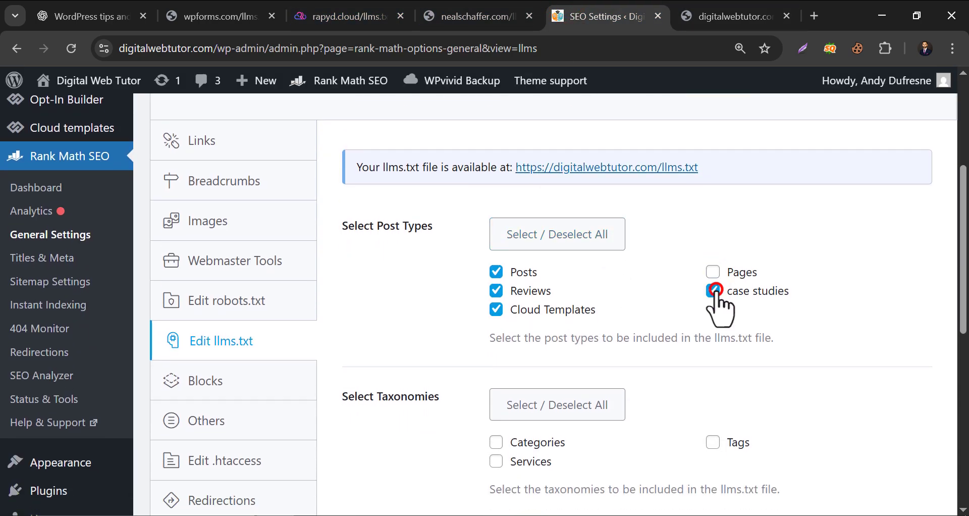
pyautogui.click(496, 291)
pyautogui.click(496, 310)
pyautogui.scroll(-8, 477, 309)
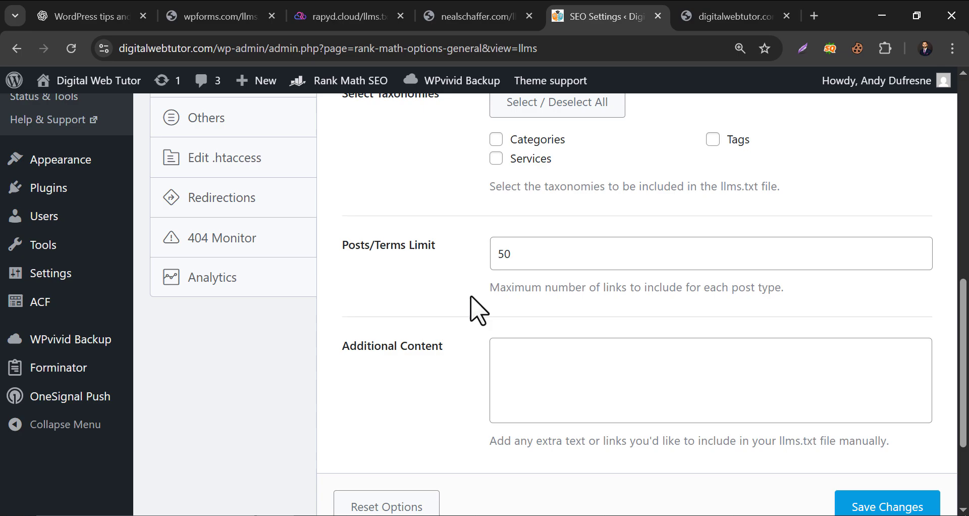
pyautogui.click(850, 374)
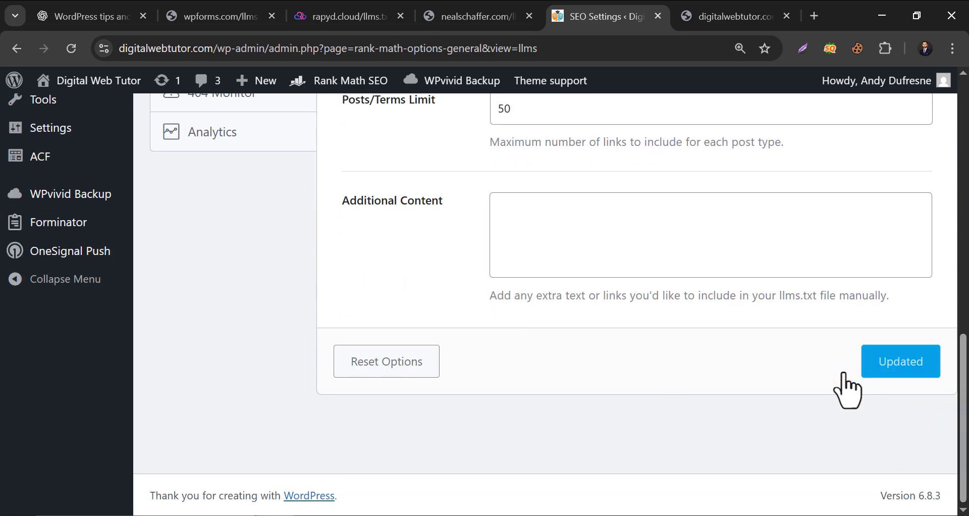
# Step: Examine the Posts section of digitalwebtutor.com/llms.txt, highlighting the first entry's bracketed title and its URL in parentheses
pyautogui.click(691, 16)
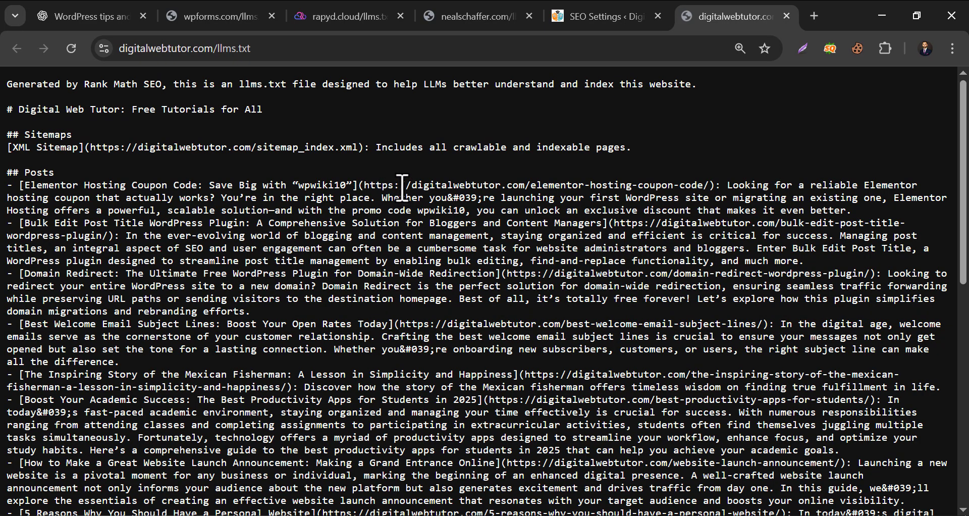
pyautogui.scroll(-10, 399, 190)
pyautogui.scroll(10, 406, 189)
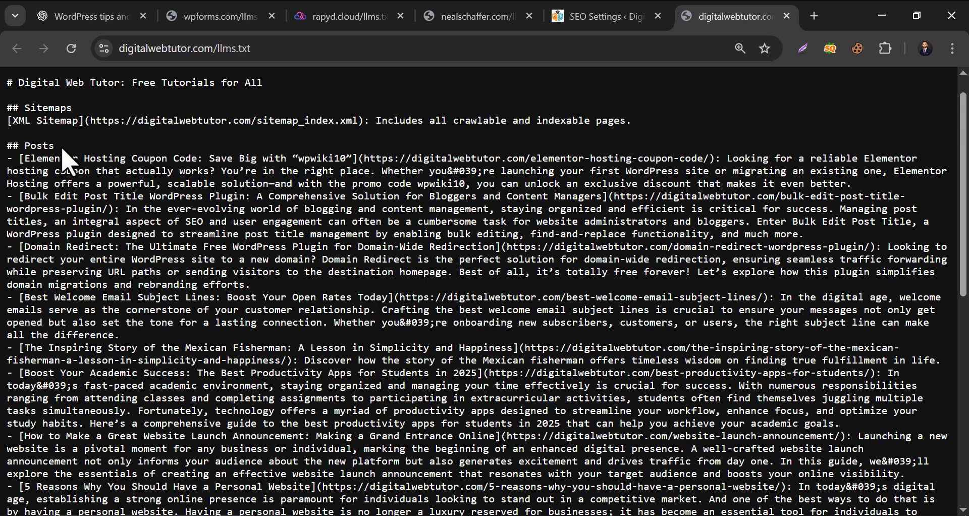
pyautogui.moveTo(26, 159); pyautogui.dragTo(344, 161)
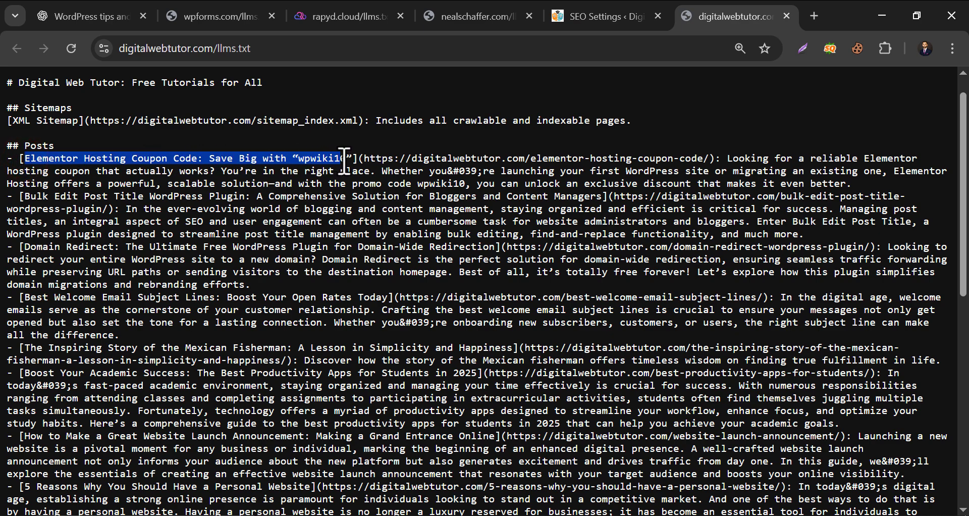
pyautogui.click(362, 171)
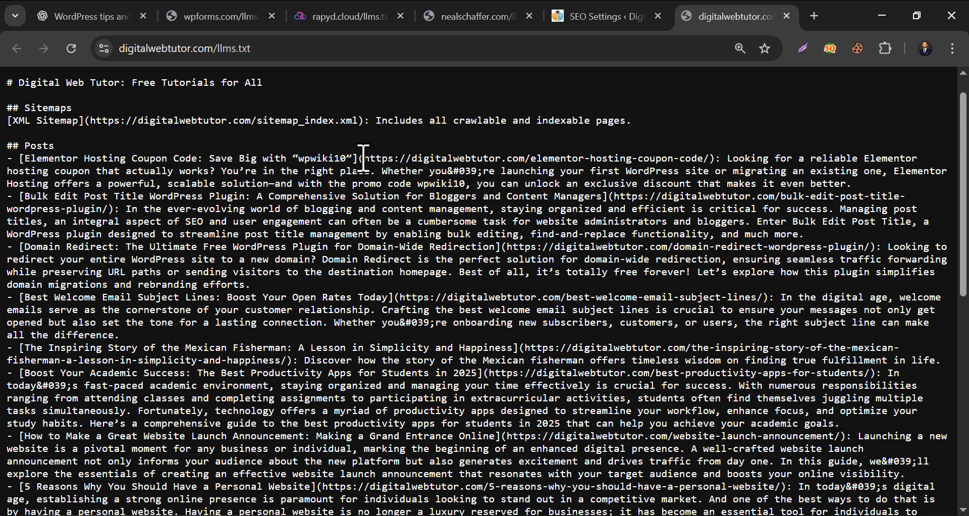
pyautogui.moveTo(363, 159); pyautogui.dragTo(709, 159)
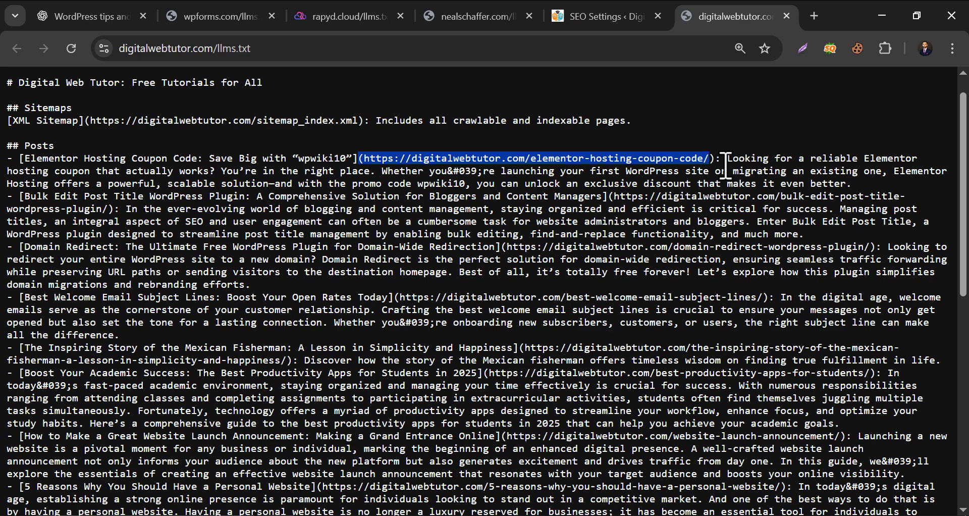
pyautogui.moveTo(725, 164); pyautogui.dragTo(730, 163)
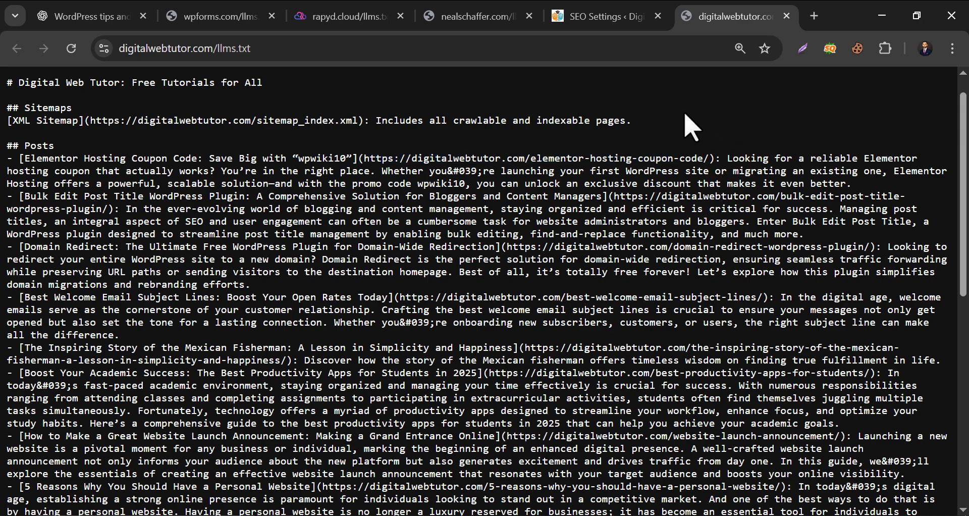
# Step: Return to the llms.txt settings and deselect Posts from the included post types, ready to fill in Additional Content
pyautogui.click(605, 15)
pyautogui.scroll(5, 541, 244)
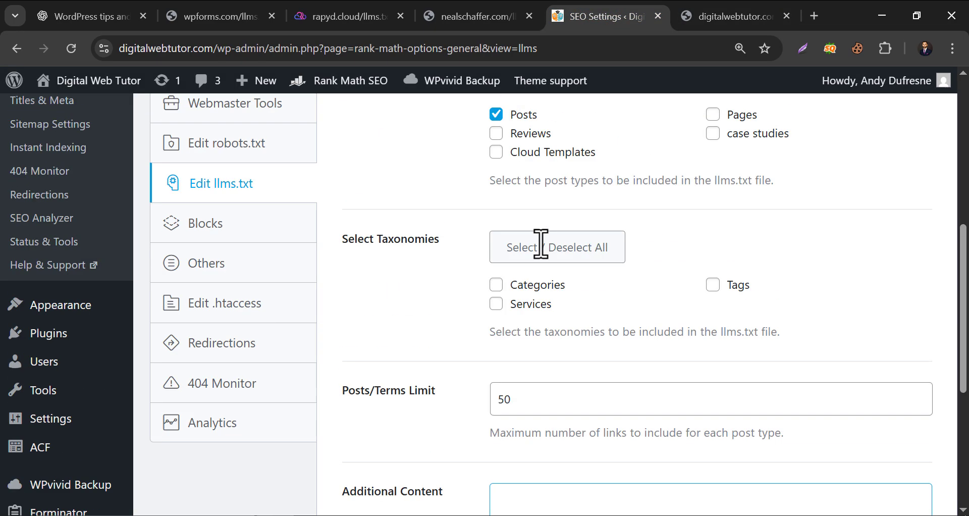
pyautogui.scroll(3, 541, 244)
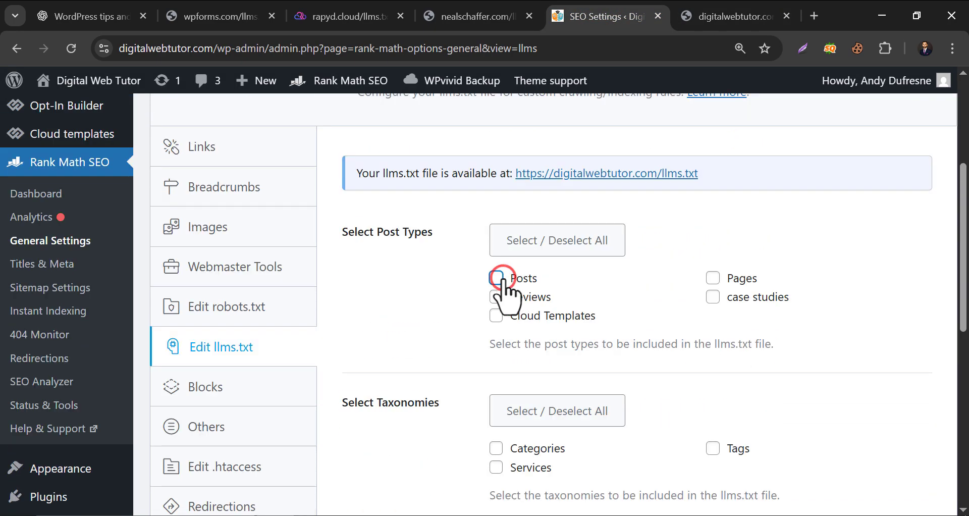
pyautogui.scroll(-7, 503, 290)
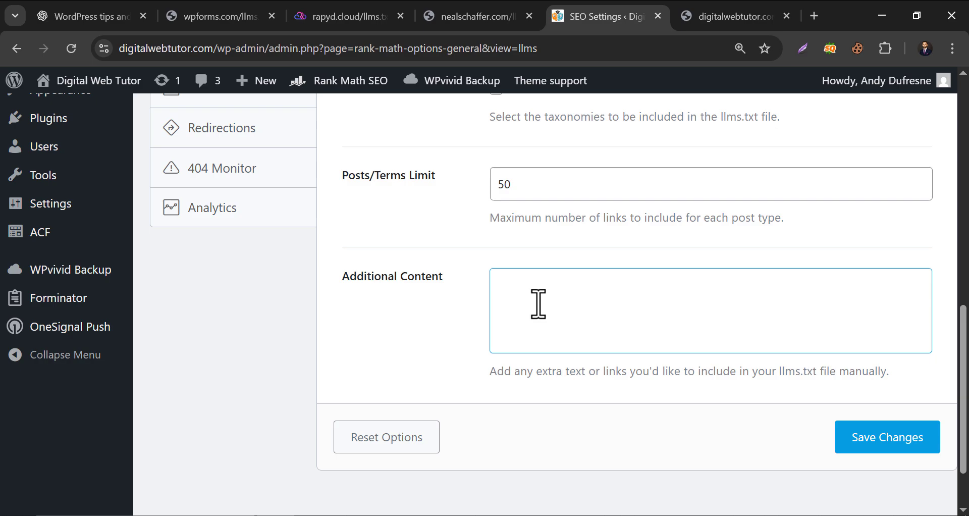
pyautogui.click(543, 304)
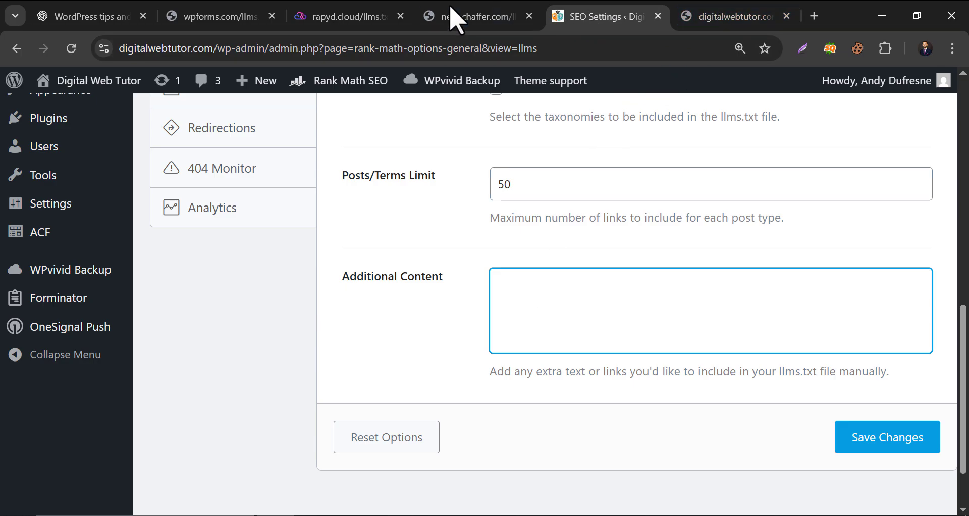
# Step: Copy the "## Posts" heading and the first two post entries from the site's llms.txt and paste them into template.txt in Notepad
pyautogui.click(727, 18)
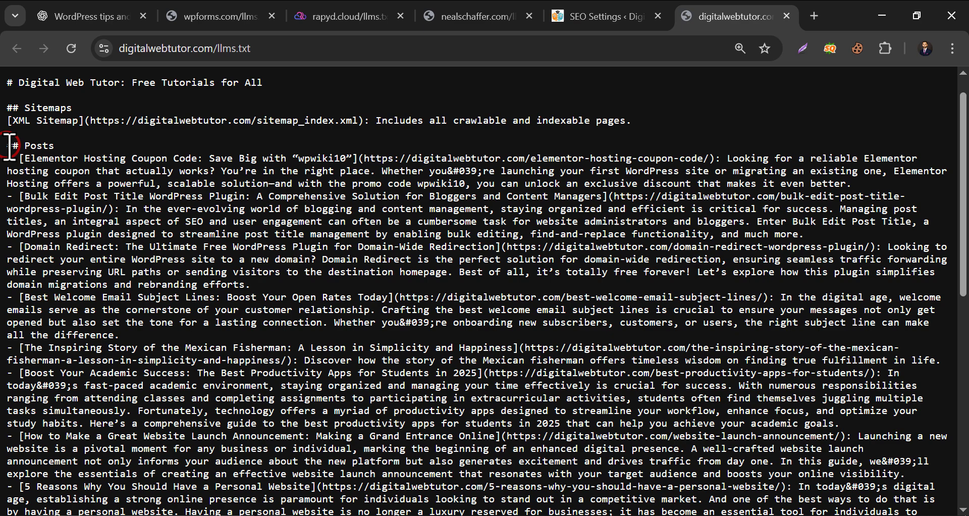
pyautogui.moveTo(10, 146); pyautogui.dragTo(807, 237)
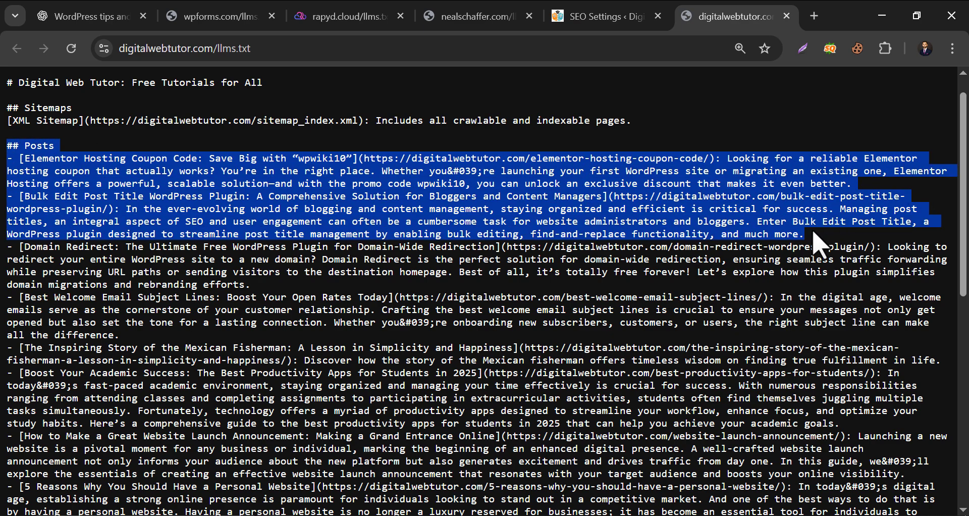
pyautogui.rightClick(383, 168)
pyautogui.click(417, 192)
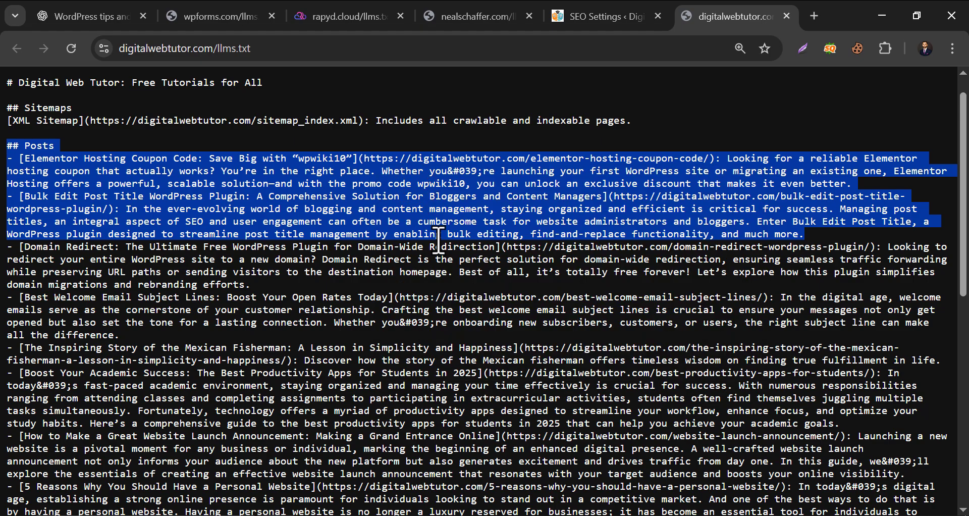
pyautogui.click(587, 16)
pyautogui.click(402, 511)
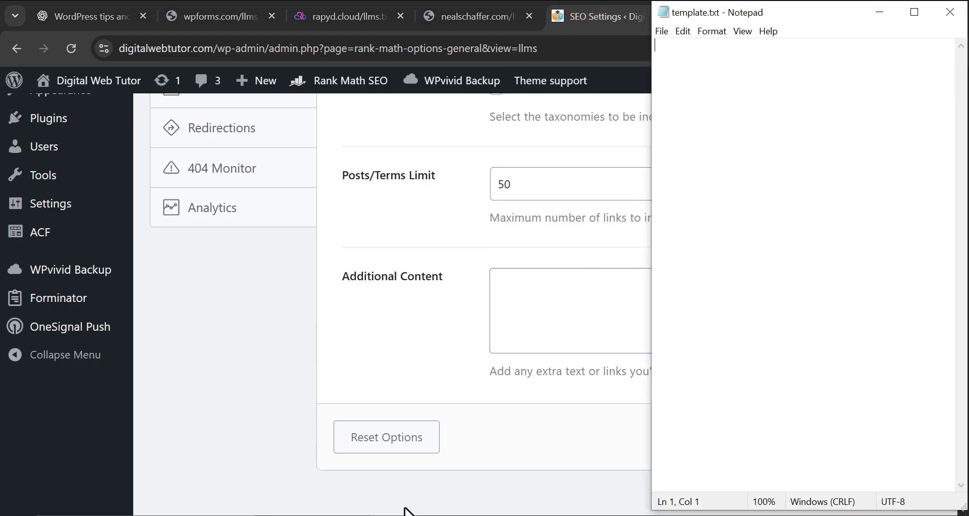
pyautogui.rightClick(769, 97)
pyautogui.click(797, 161)
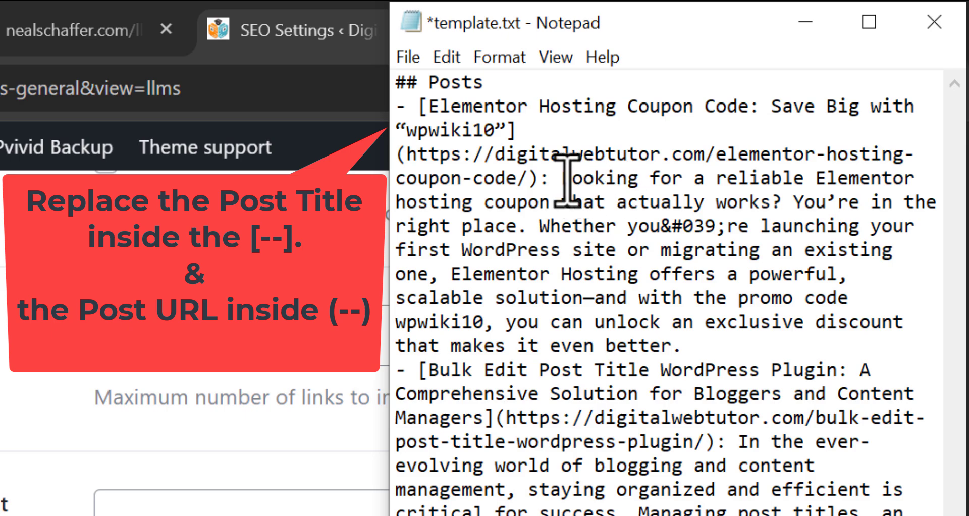
# Step: Replace the first post's description with "This is a Elementor Hosting Coupon so that people can get discount coupon while purchasing Elementor Hosting."
pyautogui.moveTo(562, 178); pyautogui.dragTo(687, 338)
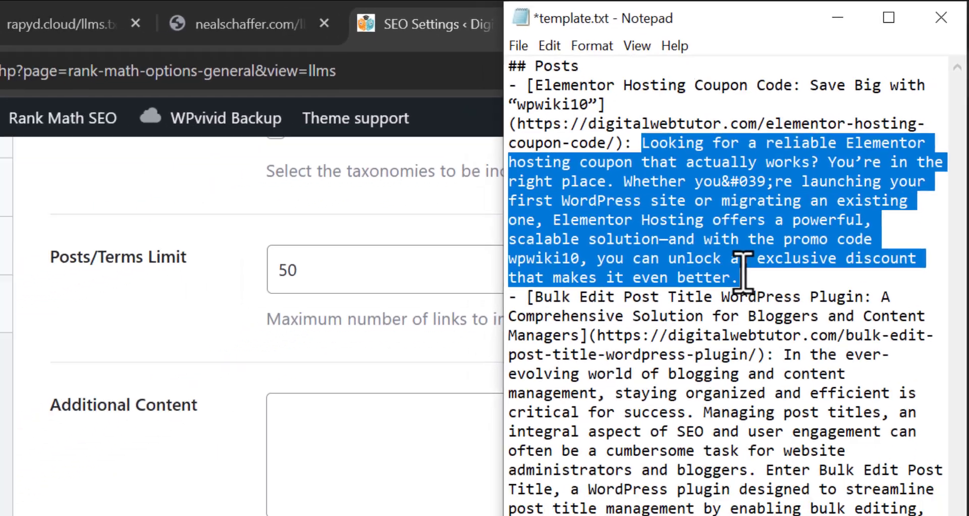
pyautogui.write('Th')
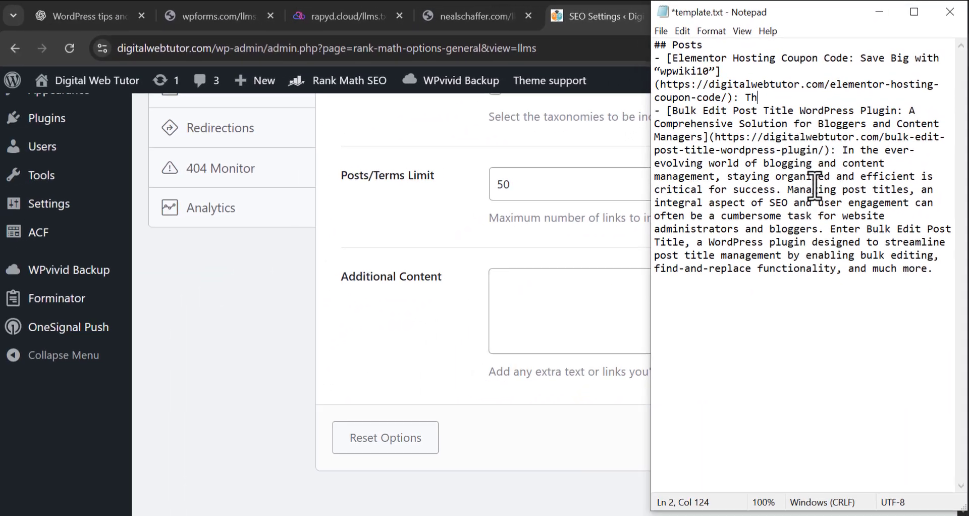
pyautogui.write('is is a Elementor Hosting Coupon')
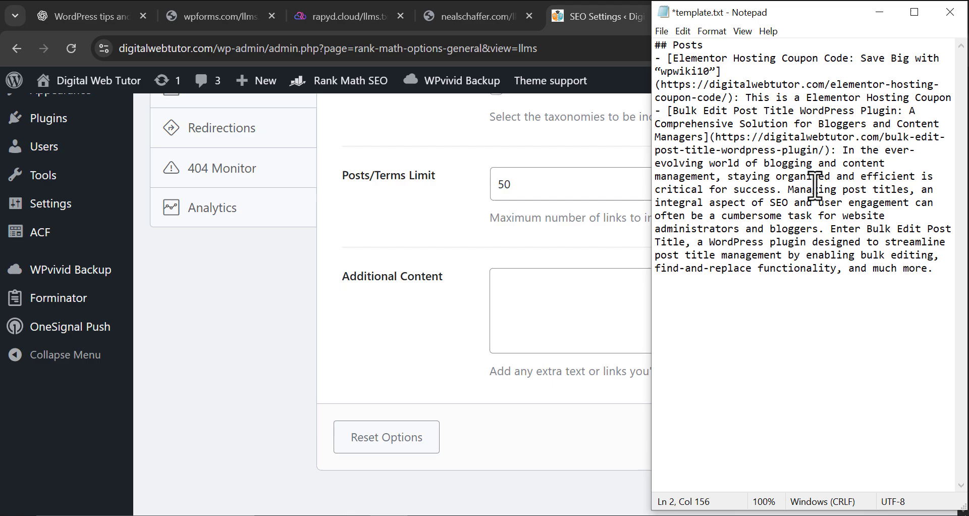
pyautogui.write(' so that people can get discount coupon whi')
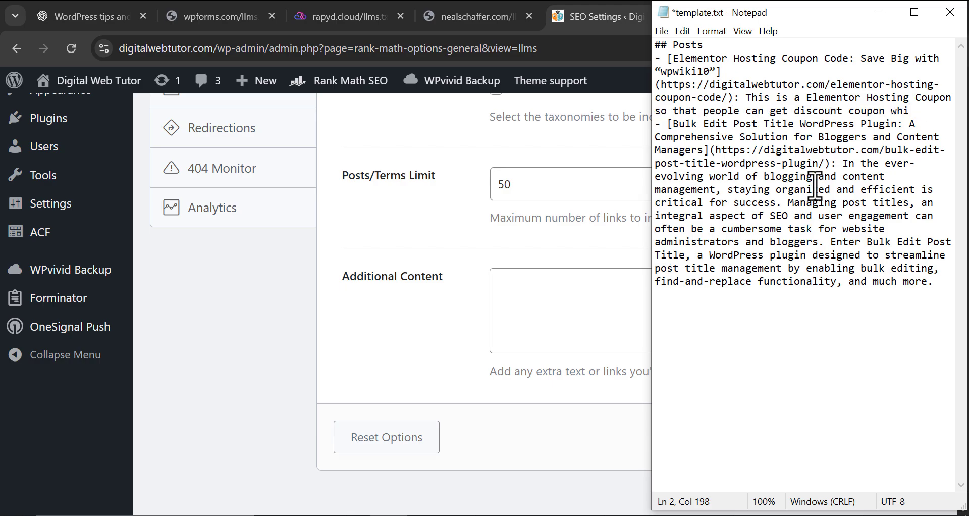
pyautogui.write('le purchasing Elementor Hosting.')
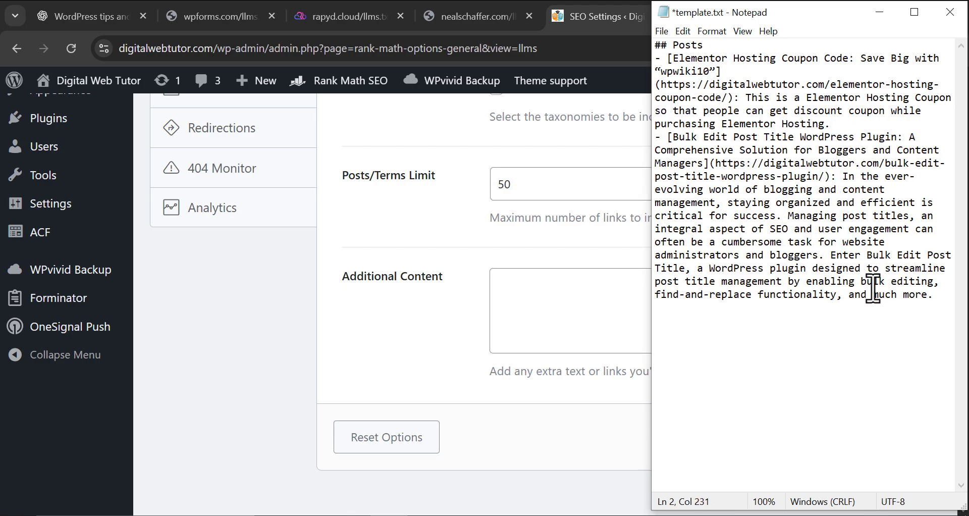
# Step: Delete the Bulk Edit Post Title WordPress Plugin entry from template.txt
pyautogui.click(936, 296)
pyautogui.moveTo(937, 298); pyautogui.dragTo(645, 136)
pyautogui.press('BackSpace')
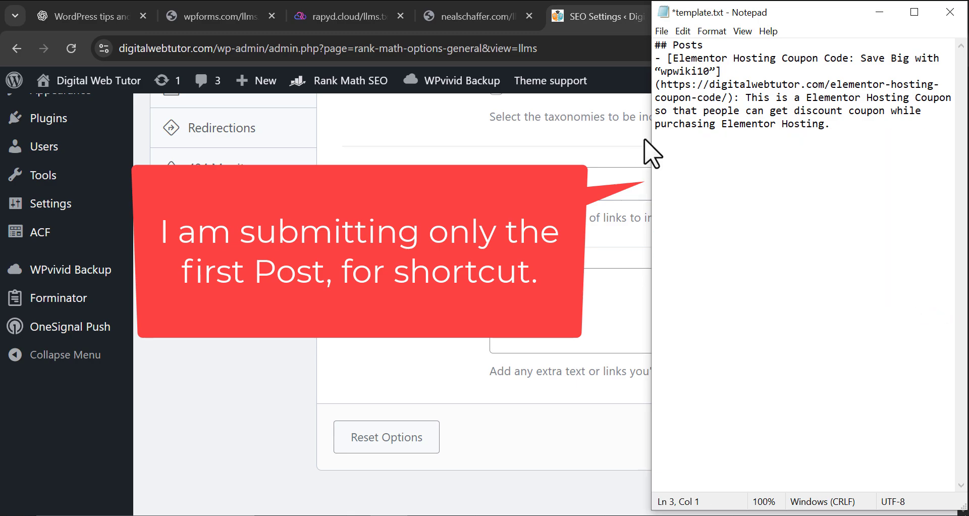
# Step: Copy all of the template.txt text into Rank Math's Additional Content field in the browser and save the changes
pyautogui.moveTo(834, 150); pyautogui.dragTo(654, 44)
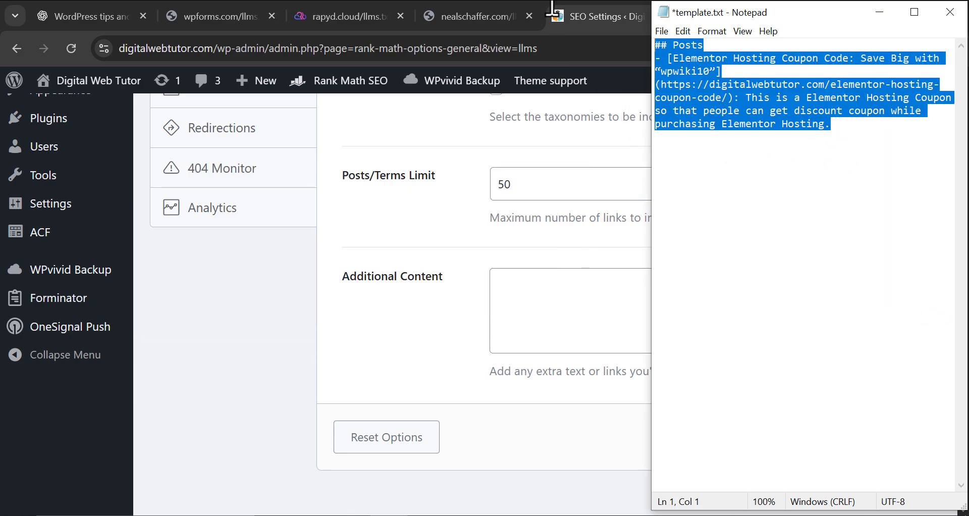
pyautogui.rightClick(710, 79)
pyautogui.click(757, 126)
pyautogui.click(595, 295)
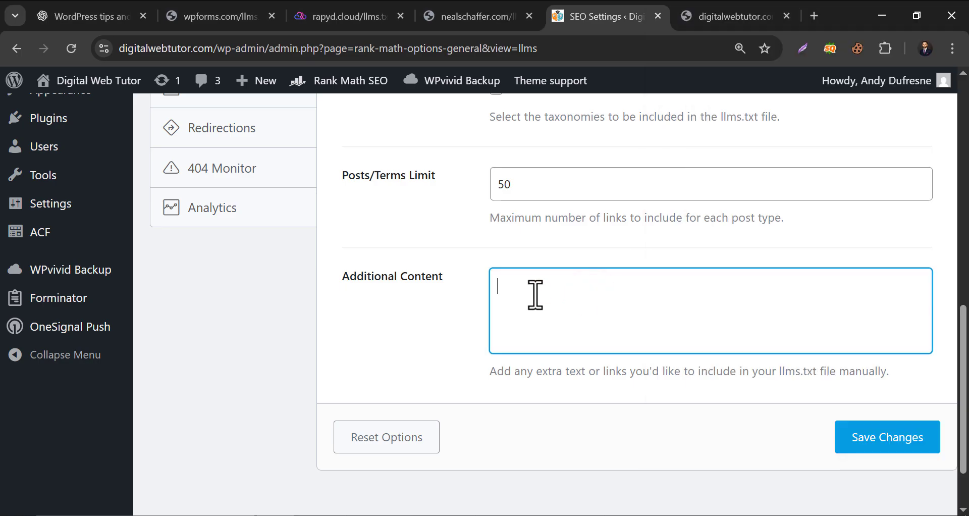
pyautogui.rightClick(581, 310)
pyautogui.click(574, 336)
pyautogui.scroll(1, 626, 308)
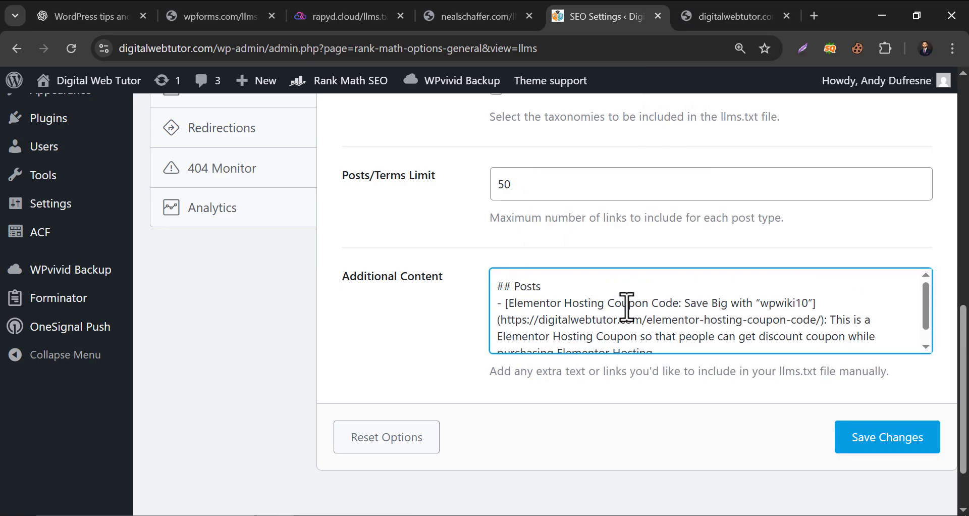
pyautogui.click(861, 439)
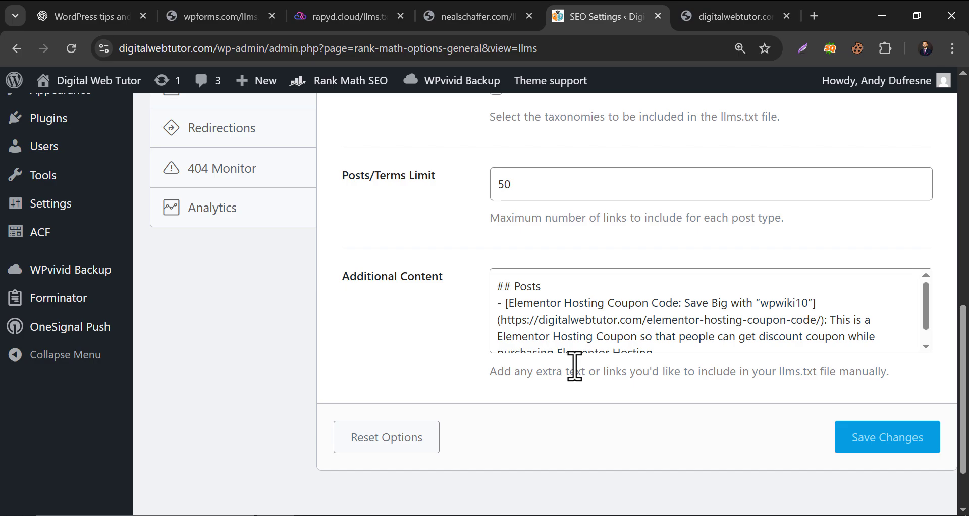
# Step: Reload digitalwebtutor.com/llms.txt to check its Posts section, and return to the Rank Math llms.txt settings
pyautogui.click(699, 20)
pyautogui.click(71, 48)
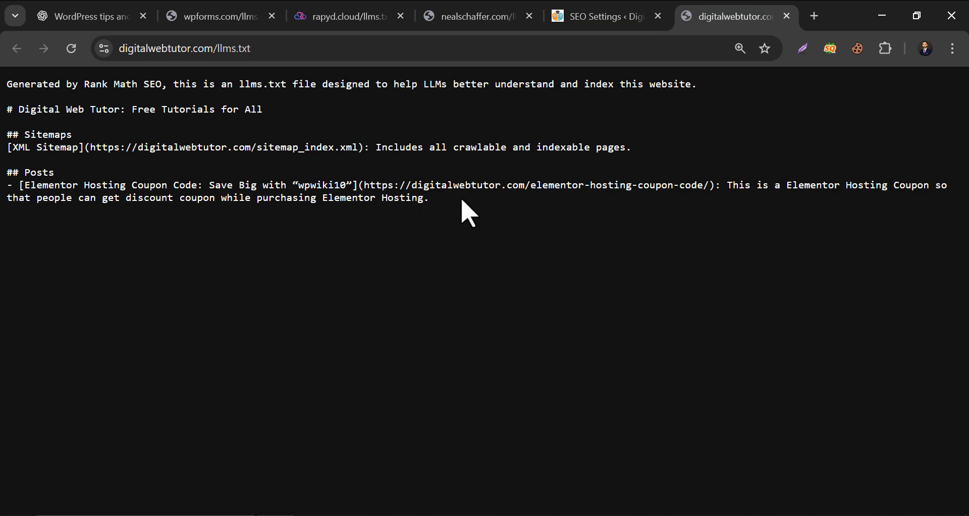
pyautogui.click(600, 16)
pyautogui.scroll(3, 579, 218)
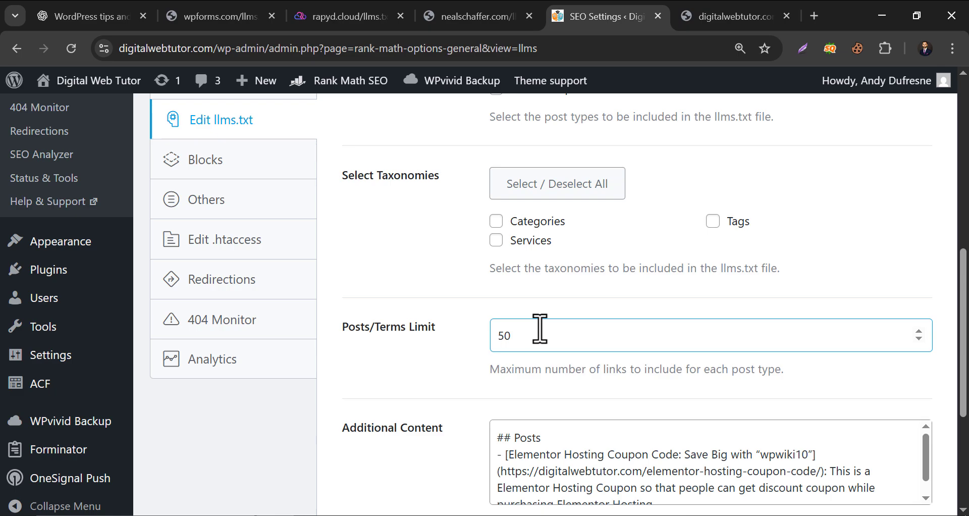
# Step: Set the Posts/Terms Limit to 100 and clear all text from the Additional Content field
pyautogui.doubleClick(541, 335)
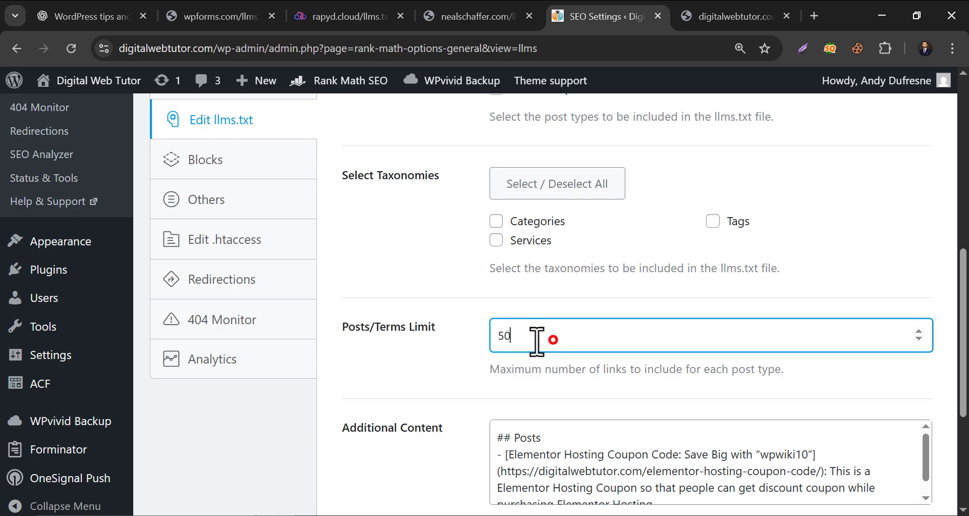
pyautogui.write('100')
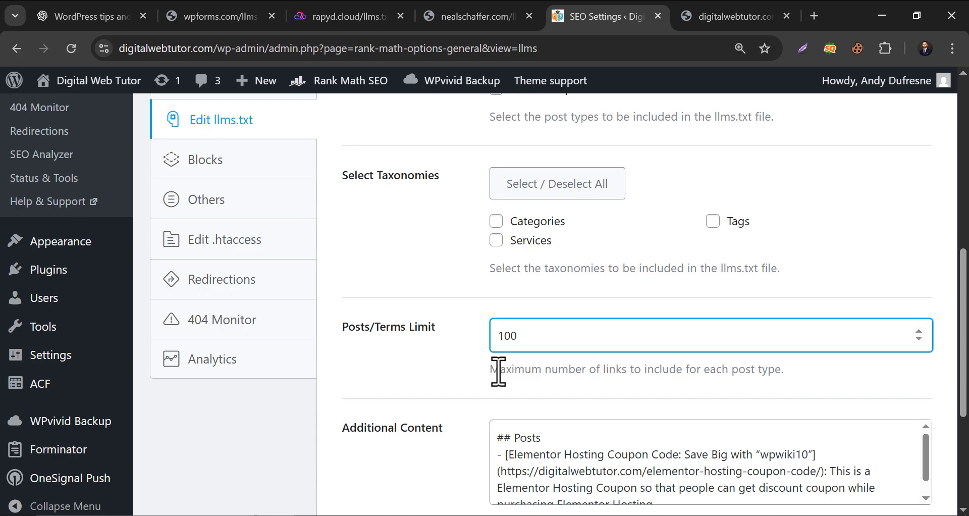
pyautogui.click(496, 369)
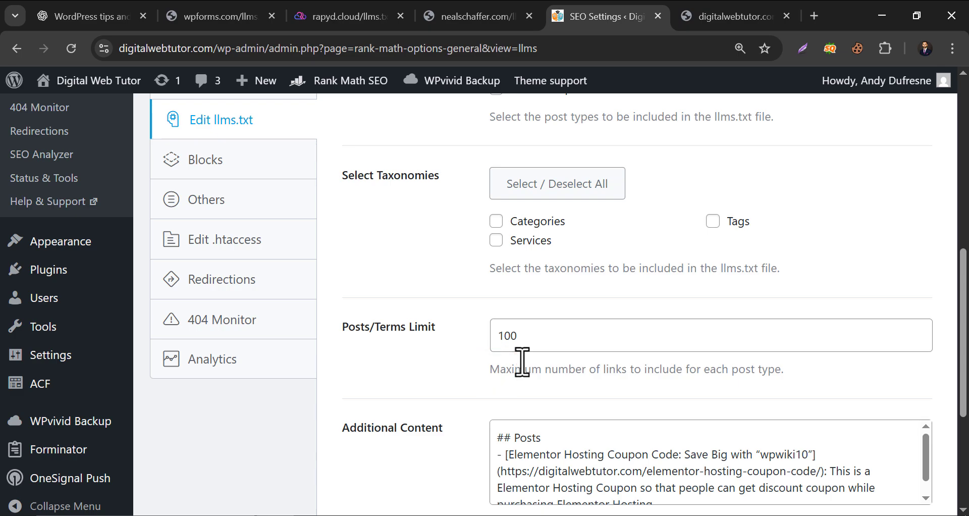
pyautogui.click(568, 435)
pyautogui.hotkey('ctrl', 'a')
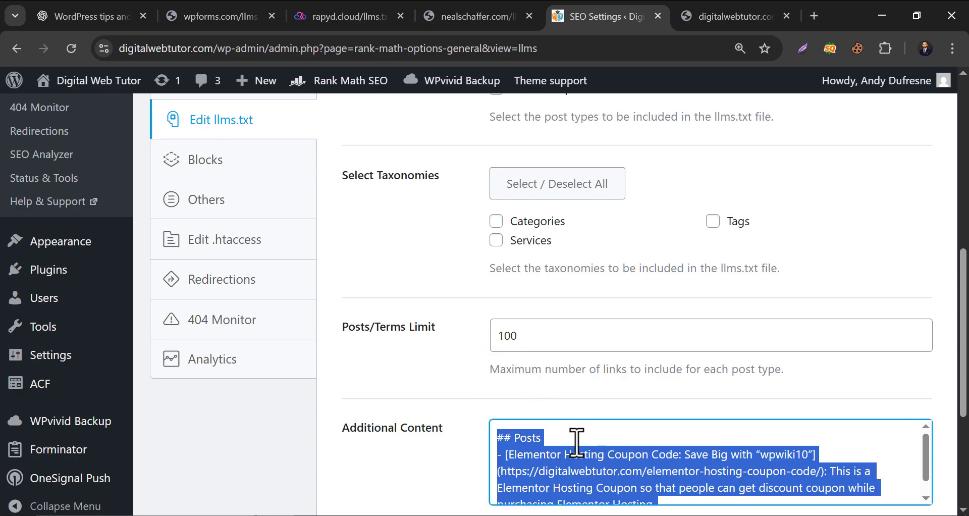
pyautogui.press('BackSpace')
# Step: Include the Posts post type in the llms.txt file and save the changes
pyautogui.scroll(2, 558, 434)
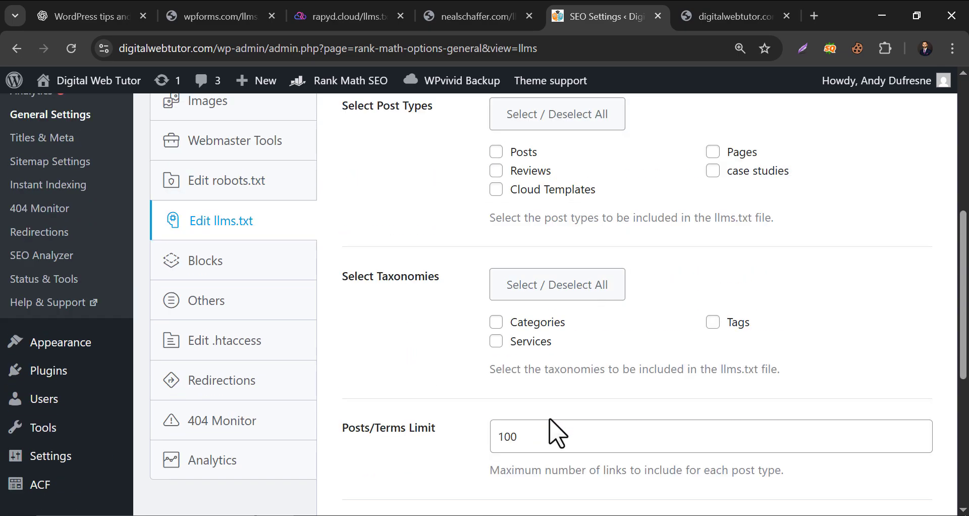
pyautogui.scroll(1, 553, 423)
pyautogui.click(497, 202)
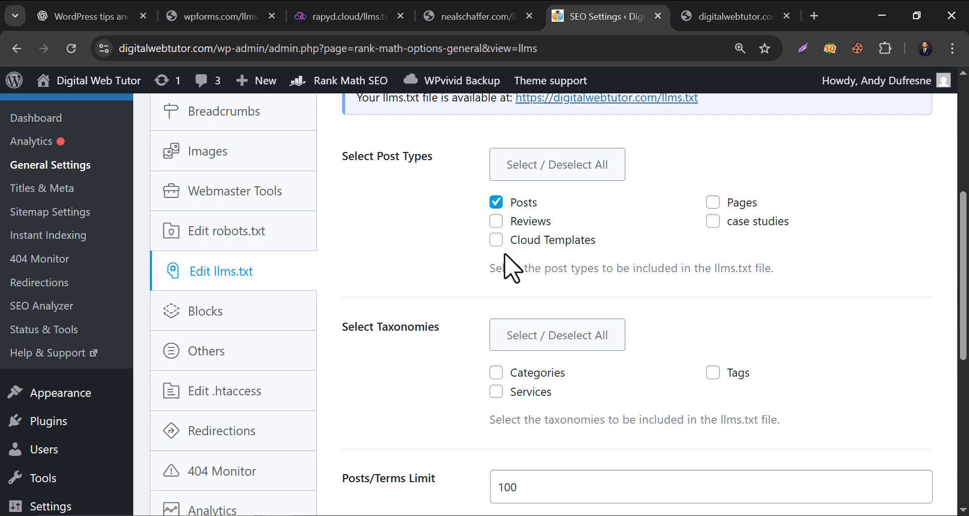
pyautogui.scroll(-8, 509, 270)
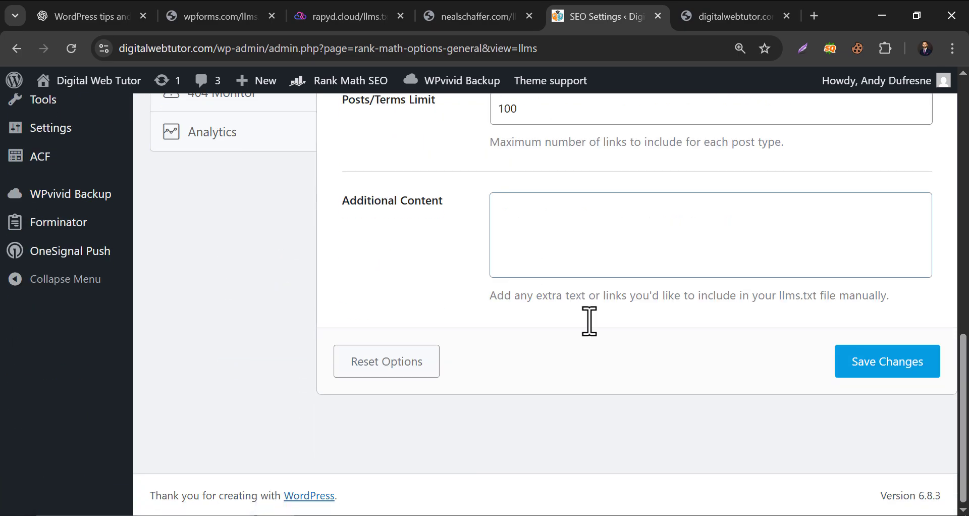
pyautogui.click(865, 361)
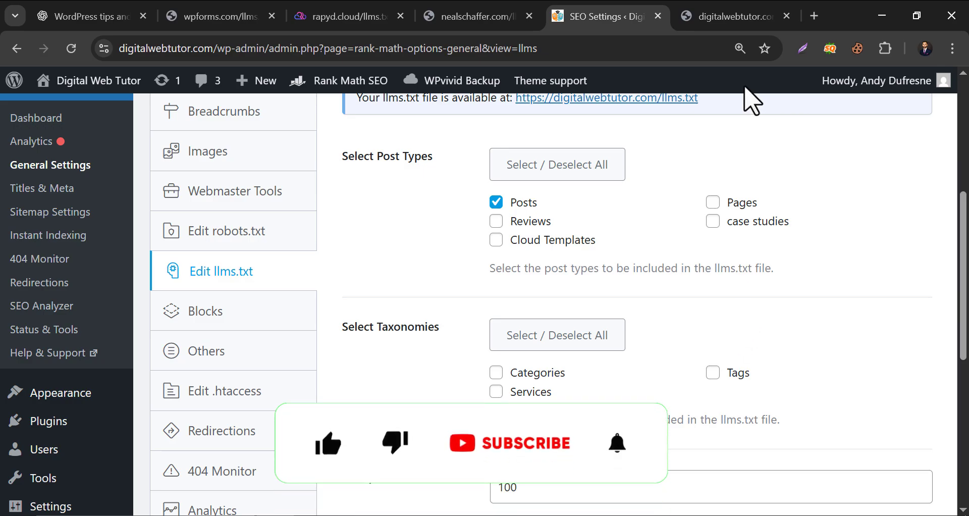
# Step: Reload digitalwebtutor.com/llms.txt to review its regenerated Posts list, and return to the Rank Math llms.txt settings
pyautogui.click(739, 16)
pyautogui.click(72, 50)
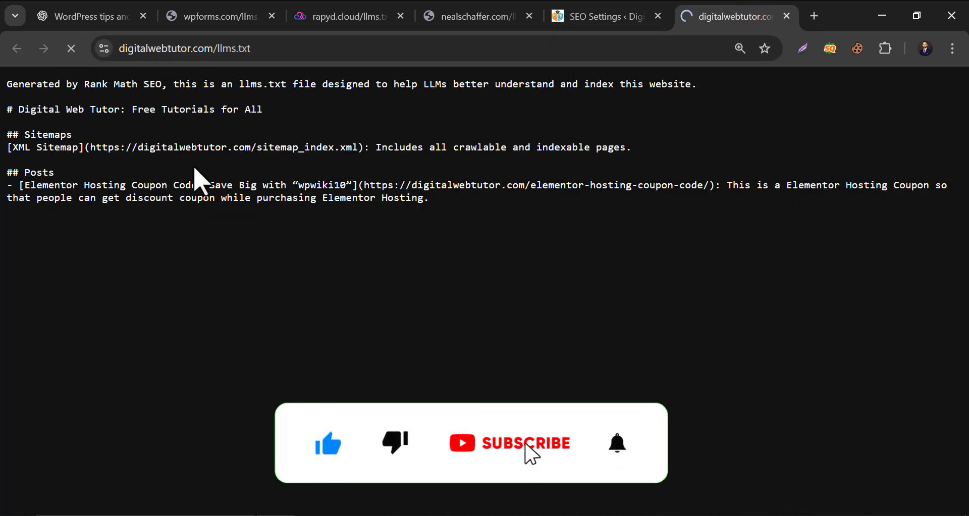
pyautogui.scroll(-10, 202, 181)
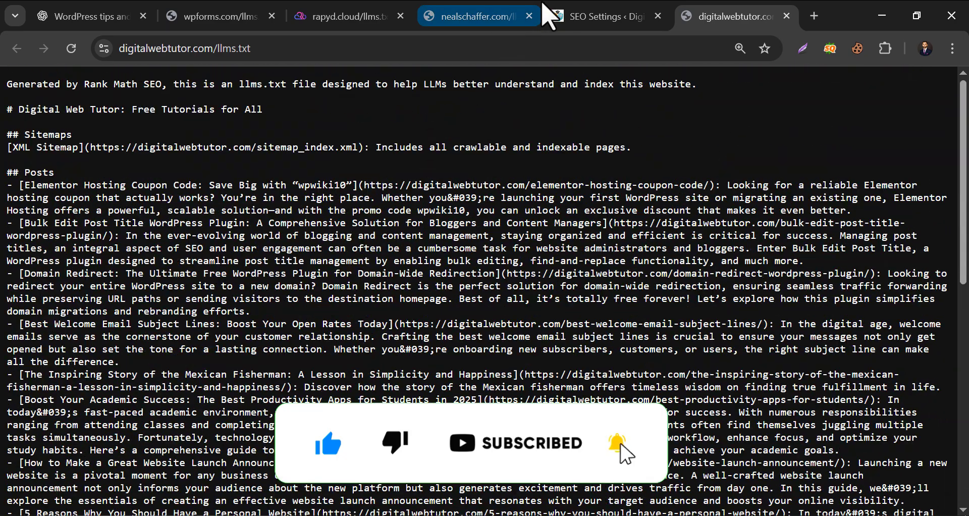
pyautogui.click(547, 17)
pyautogui.scroll(6, 485, 264)
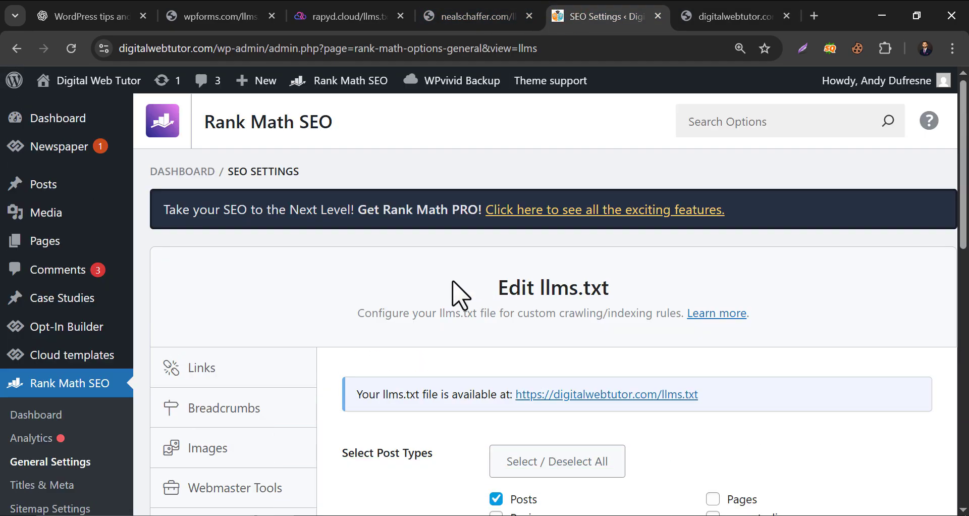
pyautogui.scroll(-1, 444, 298)
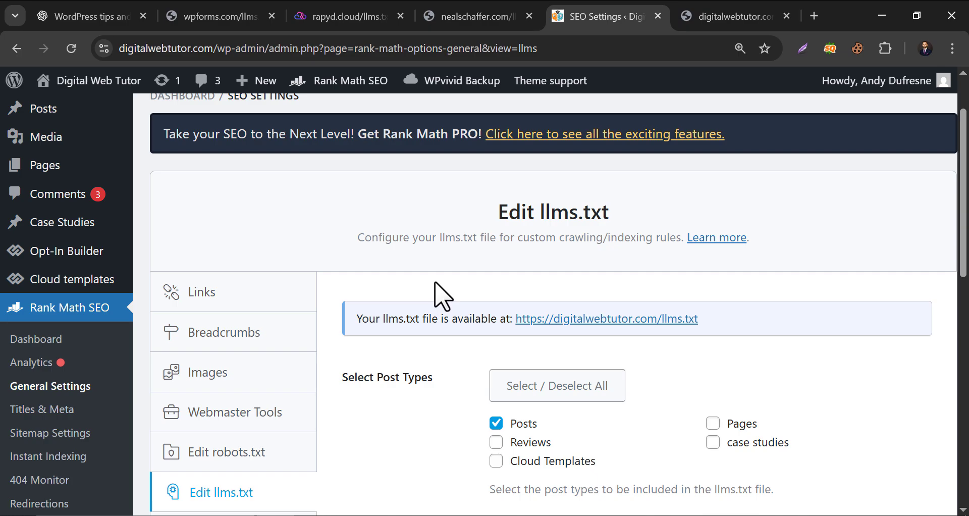